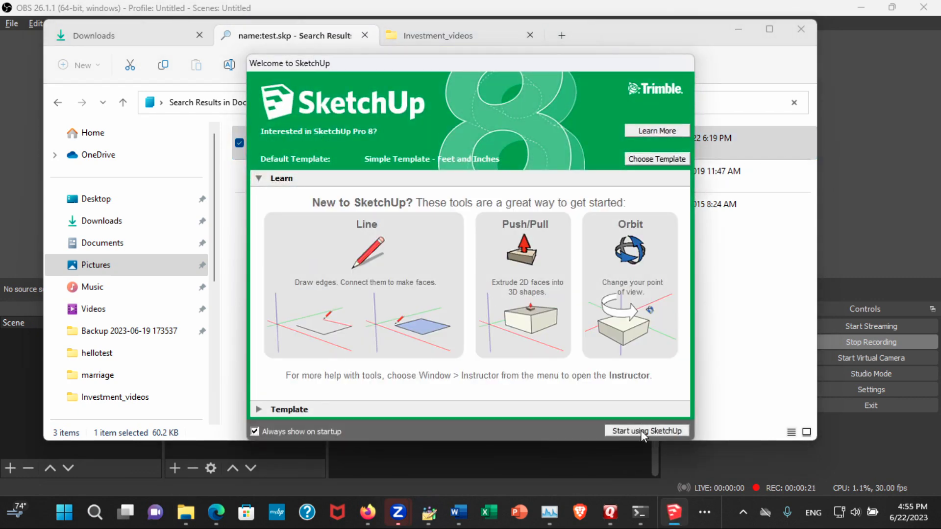
Start working in test.skp from the welcome window, close the Materials window and nudge the Layers window slightly down
{"action": "left_click", "coordinate": [641, 432]}
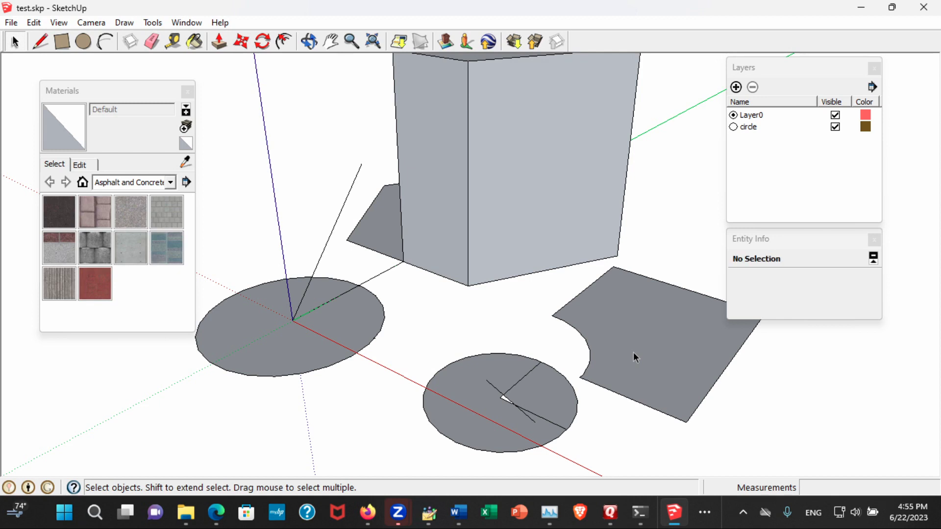
{"action": "left_click", "coordinate": [188, 92]}
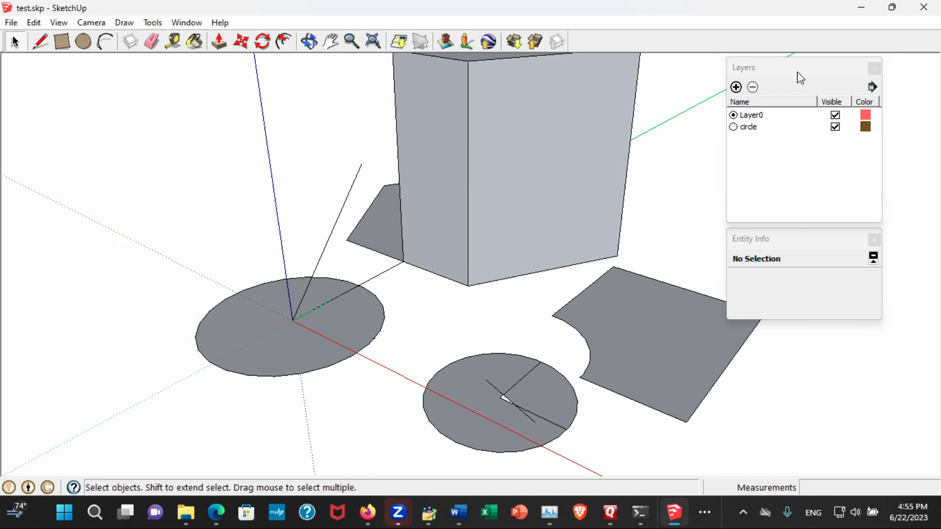
{"action": "left_click_drag", "start_coordinate": [797, 72], "coordinate": [797, 77]}
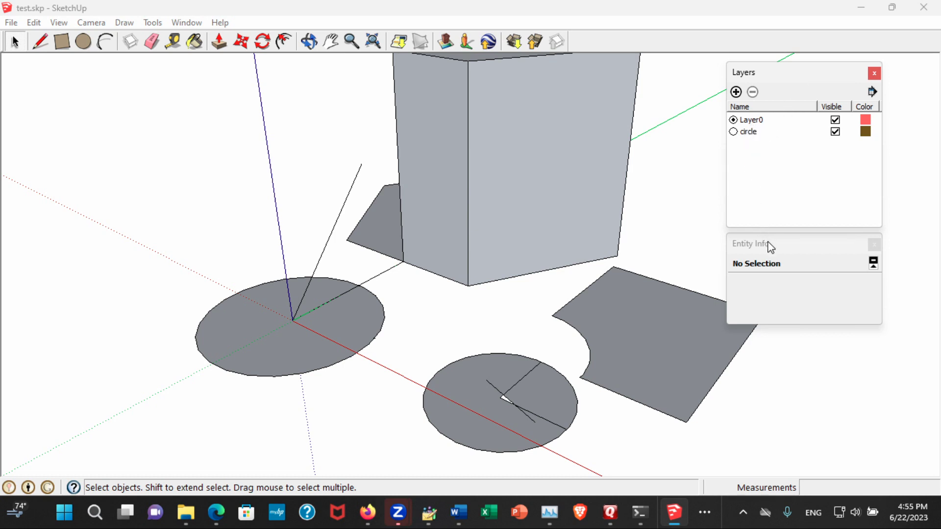
Inspect the entity information of the hexagonal block's front face and of the circle group
{"action": "left_click", "coordinate": [516, 209]}
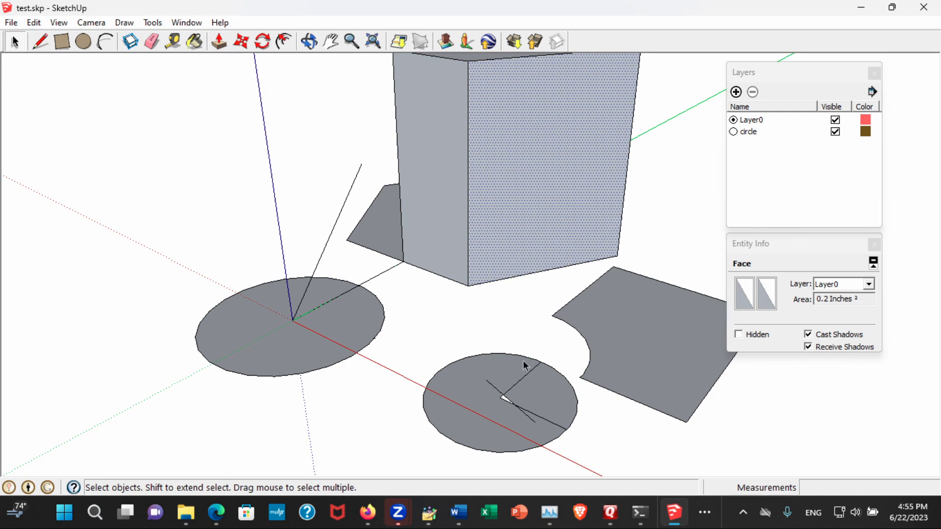
{"action": "left_click", "coordinate": [529, 387]}
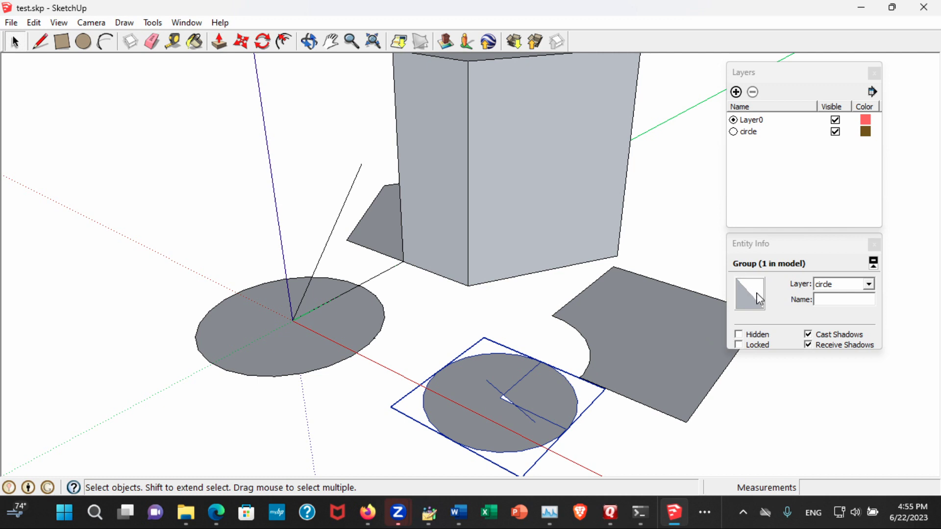
{"action": "left_click", "coordinate": [490, 201]}
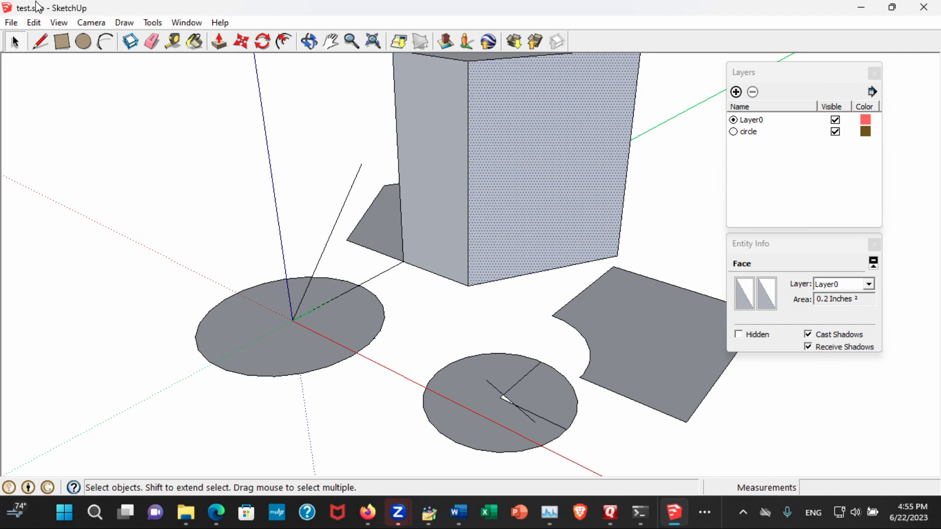
Show the model in the standard Top view and orbit from there to an angled view of the hexagonal block
{"action": "left_click", "coordinate": [92, 25]}
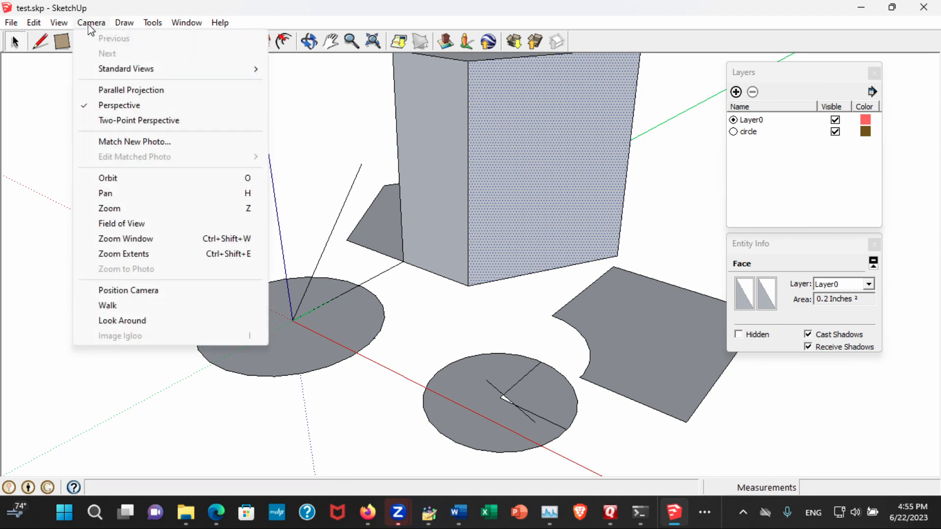
{"action": "mouse_move", "coordinate": [120, 73]}
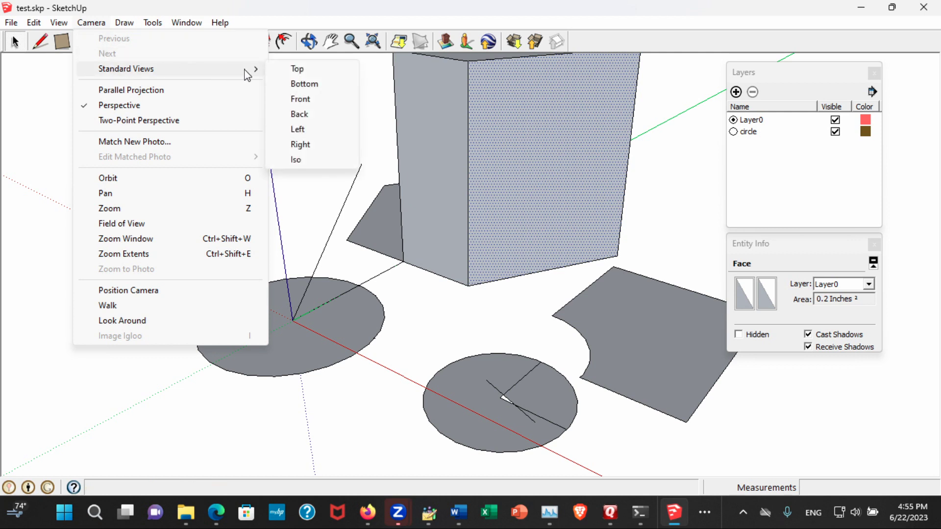
{"action": "left_click", "coordinate": [300, 74]}
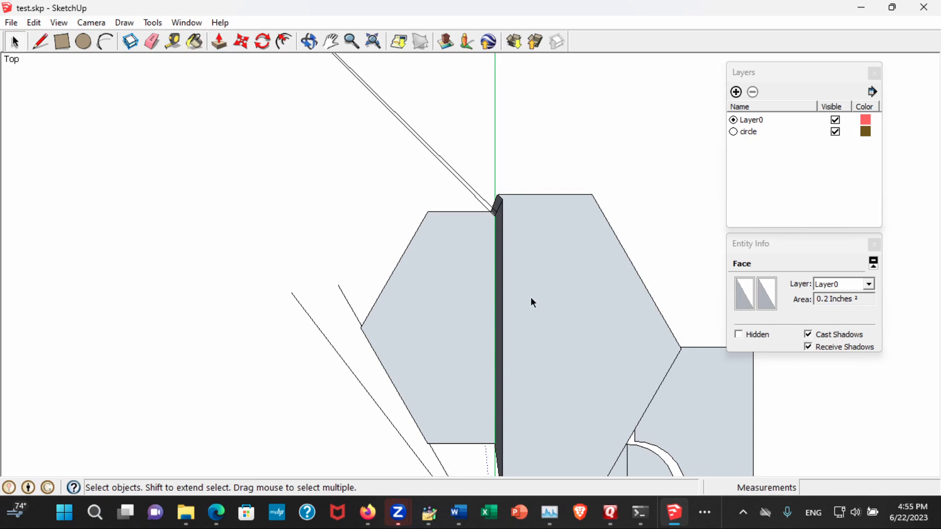
{"action": "mouse_move", "coordinate": [531, 297]}
{"action": "middle_mouse_down"}
{"action": "mouse_move", "coordinate": [507, 242]}
{"action": "mouse_move", "coordinate": [532, 292]}
{"action": "mouse_move", "coordinate": [564, 292]}
{"action": "mouse_move", "coordinate": [500, 244]}
{"action": "mouse_move", "coordinate": [529, 259]}
{"action": "mouse_move", "coordinate": [442, 218]}
{"action": "mouse_move", "coordinate": [475, 229]}
{"action": "mouse_move", "coordinate": [389, 214]}
{"action": "mouse_move", "coordinate": [460, 155]}
{"action": "mouse_move", "coordinate": [493, 248]}
{"action": "mouse_move", "coordinate": [422, 168]}
{"action": "mouse_move", "coordinate": [361, 136]}
{"action": "mouse_move", "coordinate": [485, 246]}
{"action": "mouse_move", "coordinate": [597, 178]}
{"action": "mouse_move", "coordinate": [498, 183]}
{"action": "mouse_move", "coordinate": [475, 216]}
{"action": "middle_mouse_up"}
Show the model in the standard Bottom view and pan to bring the hexagon, square and circles into view
{"action": "left_click", "coordinate": [84, 25]}
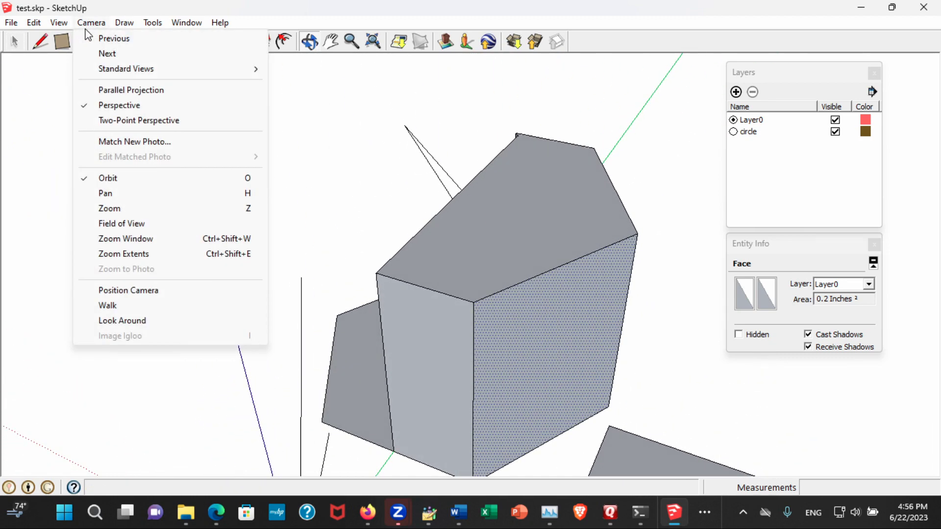
{"action": "mouse_move", "coordinate": [118, 72]}
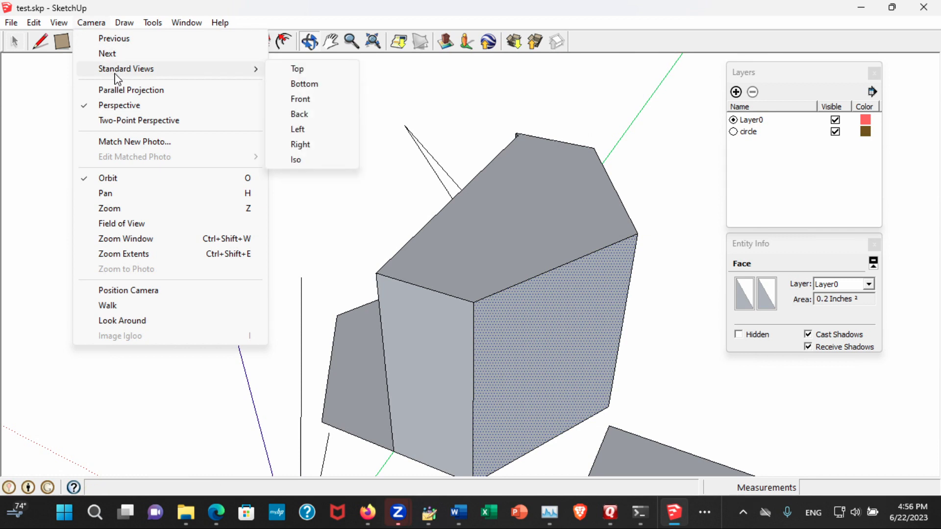
{"action": "left_click", "coordinate": [300, 84]}
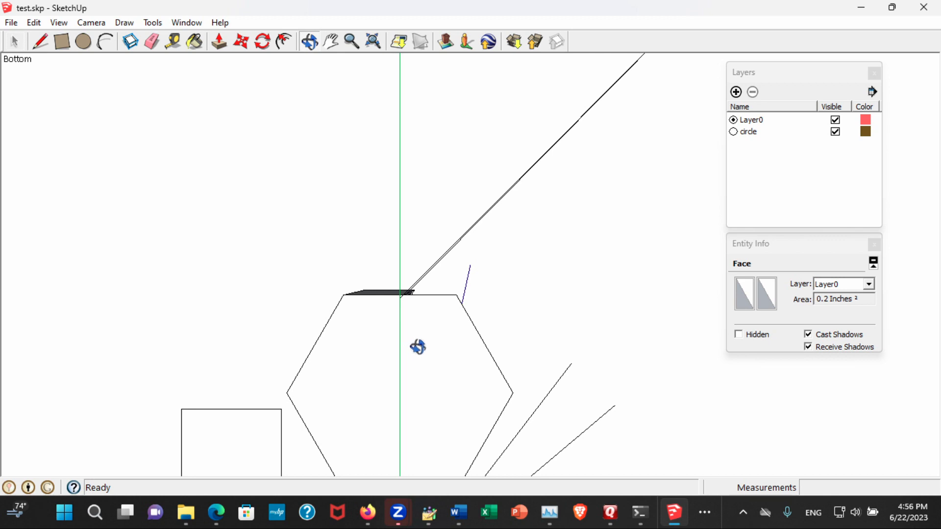
{"action": "key", "text": "shift"}
{"action": "left_click_drag", "start_coordinate": [419, 343], "coordinate": [473, 211], "text": "shift"}
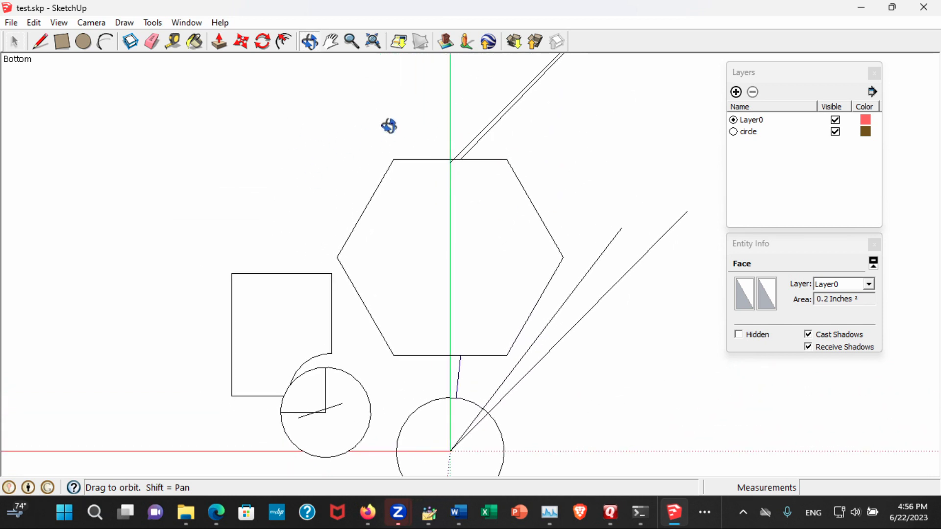
{"action": "left_click", "coordinate": [90, 24]}
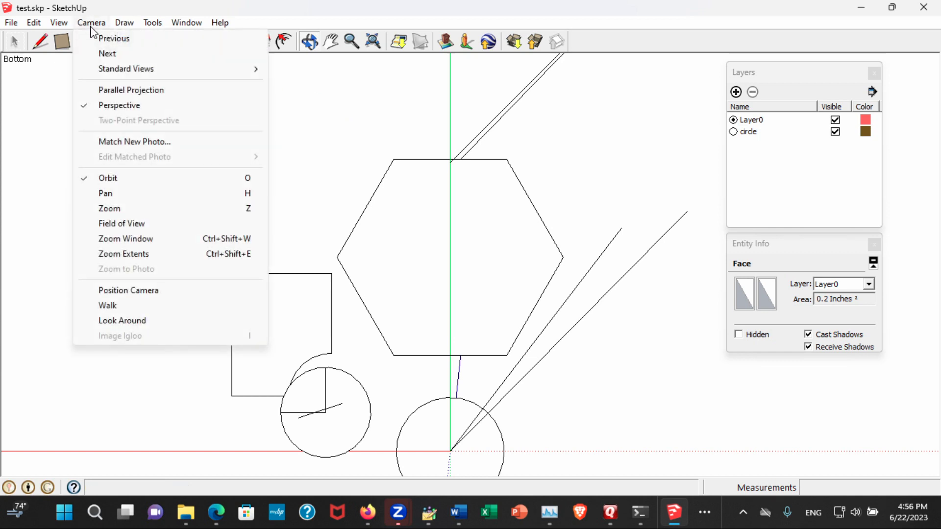
{"action": "left_click", "coordinate": [88, 194]}
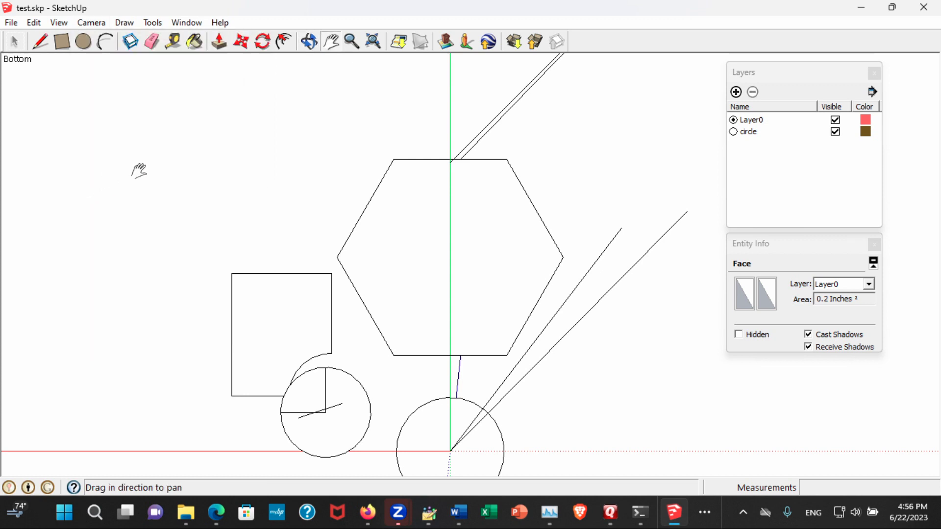
{"action": "mouse_move", "coordinate": [211, 149]}
{"action": "left_mouse_down"}
{"action": "mouse_move", "coordinate": [248, 158]}
{"action": "mouse_move", "coordinate": [201, 145]}
{"action": "mouse_move", "coordinate": [239, 118]}
{"action": "mouse_move", "coordinate": [246, 168]}
{"action": "mouse_move", "coordinate": [212, 84]}
{"action": "mouse_move", "coordinate": [179, 135]}
{"action": "mouse_move", "coordinate": [210, 120]}
{"action": "mouse_move", "coordinate": [213, 145]}
{"action": "left_mouse_up"}
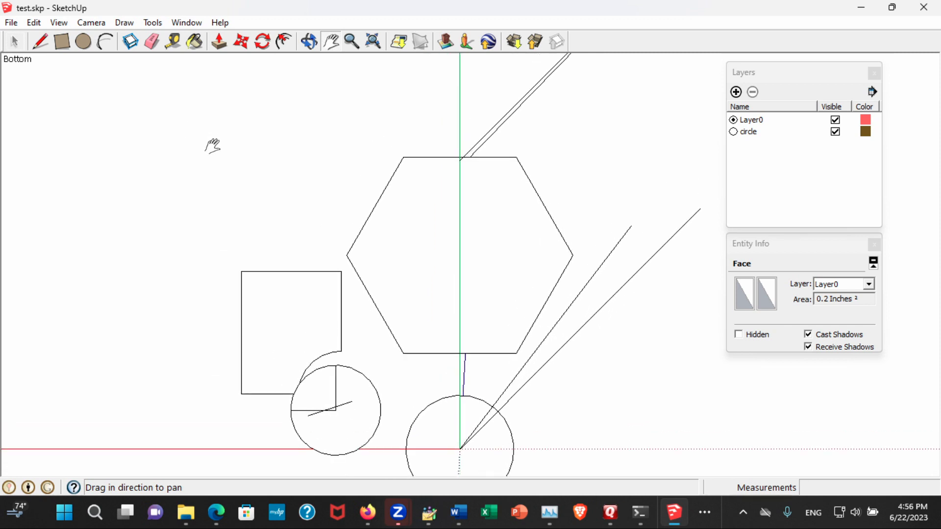
Orbit the model from the Bottom view to a side view of the upright block
{"action": "left_click", "coordinate": [92, 25]}
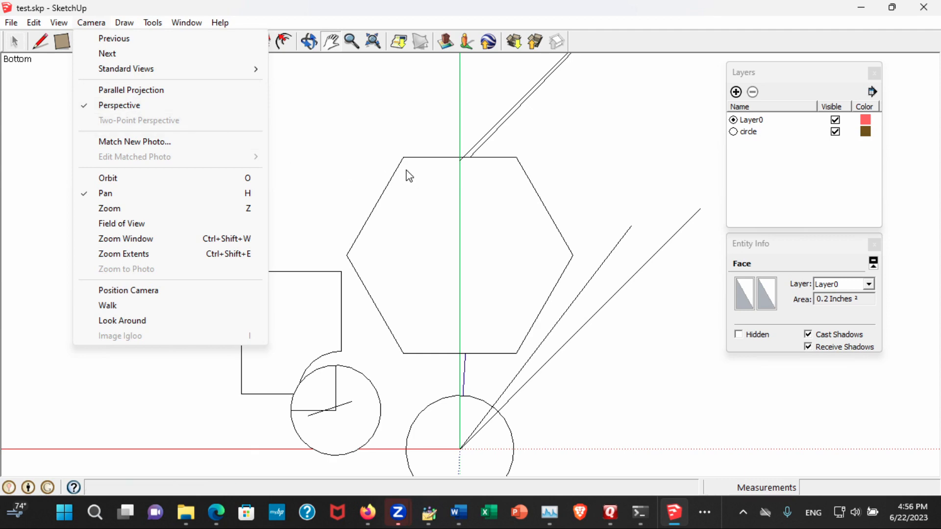
{"action": "key", "text": "o"}
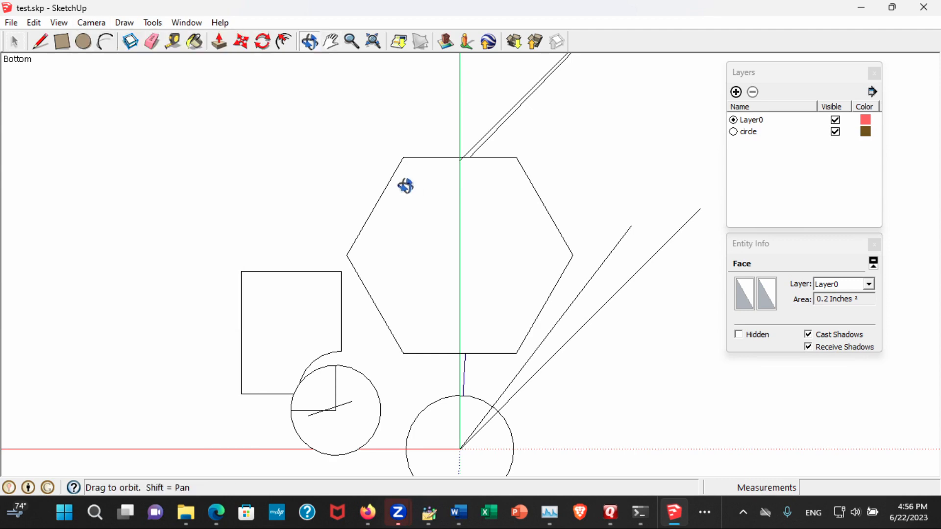
{"action": "left_click_drag", "start_coordinate": [405, 185], "coordinate": [296, 255]}
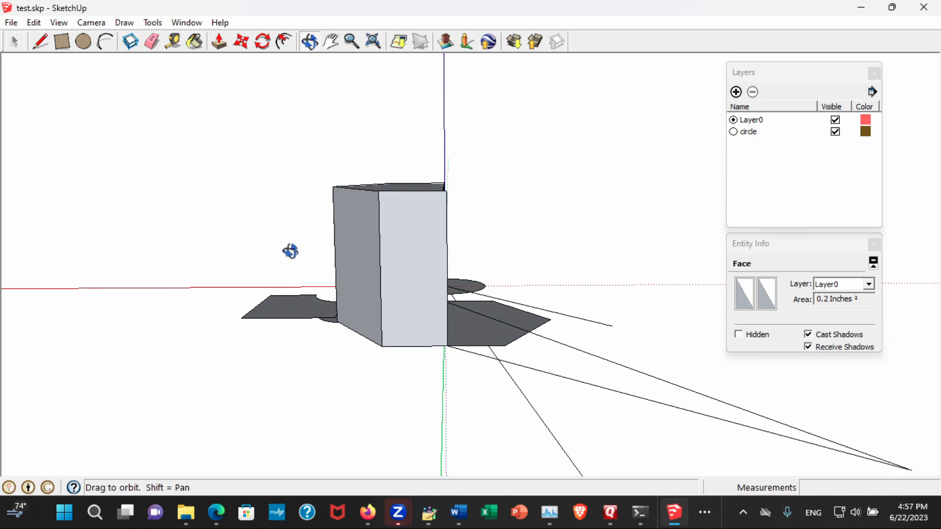
Change the camera to Parallel Projection and orbit around the block to examine its edges
{"action": "left_click", "coordinate": [96, 23]}
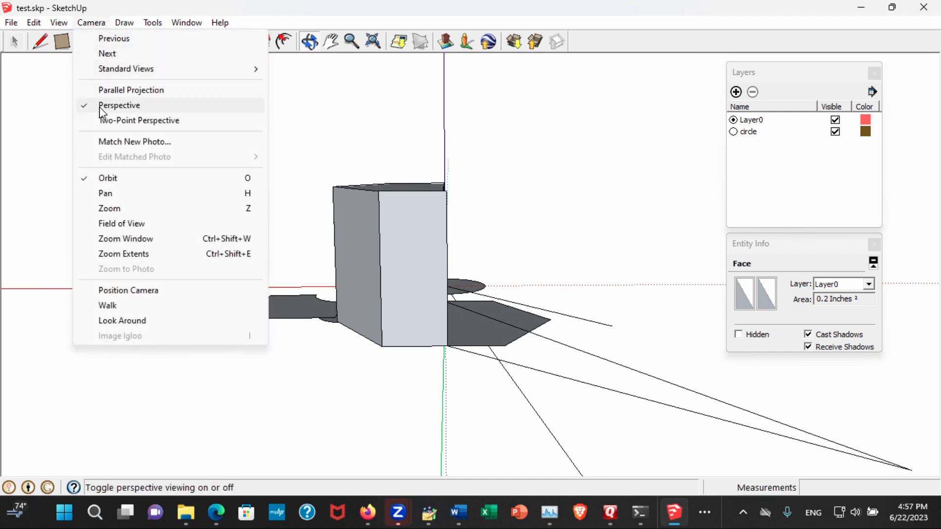
{"action": "left_click", "coordinate": [89, 92]}
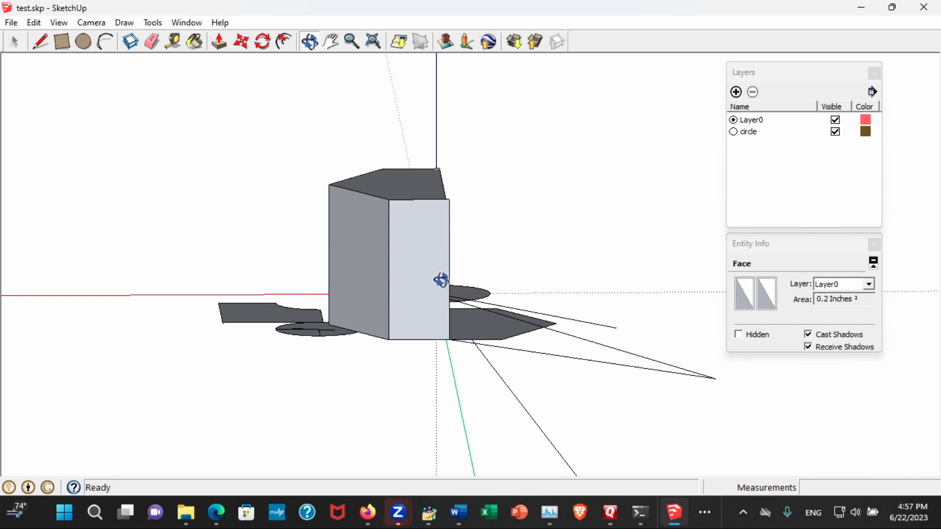
{"action": "left_click_drag", "start_coordinate": [441, 280], "coordinate": [383, 262]}
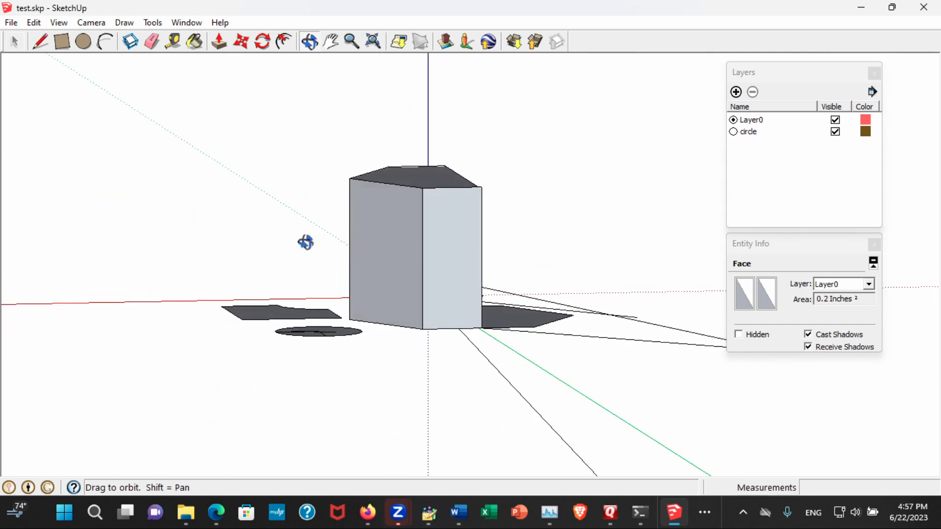
Draw a freehand rectangle on the ground beside the hexagonal block and extrude it upward into a box with Push/Pull
{"action": "key", "text": "r"}
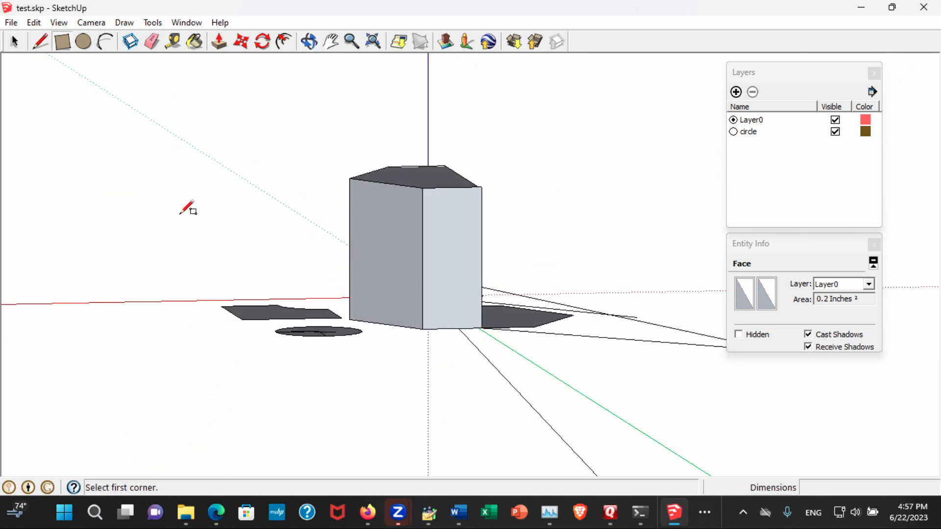
{"action": "left_click", "coordinate": [158, 226]}
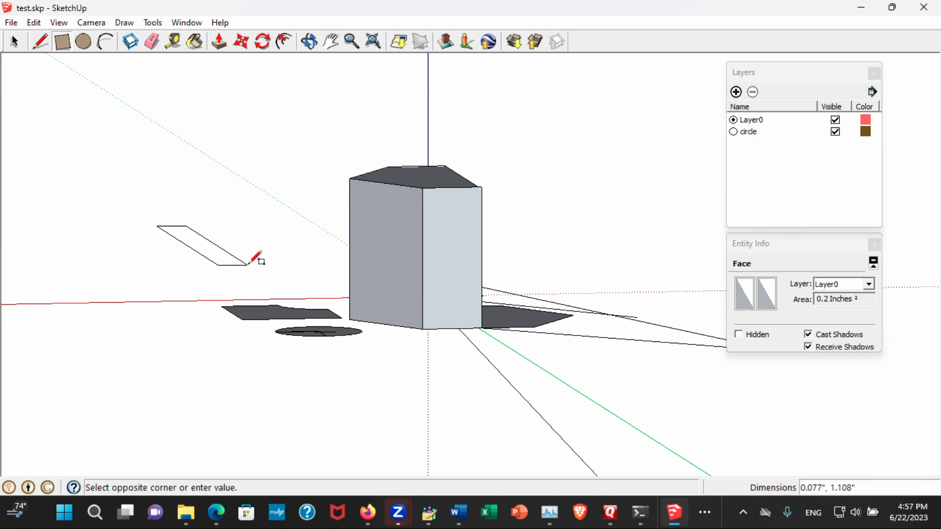
{"action": "left_click", "coordinate": [305, 256]}
{"action": "key", "text": "p"}
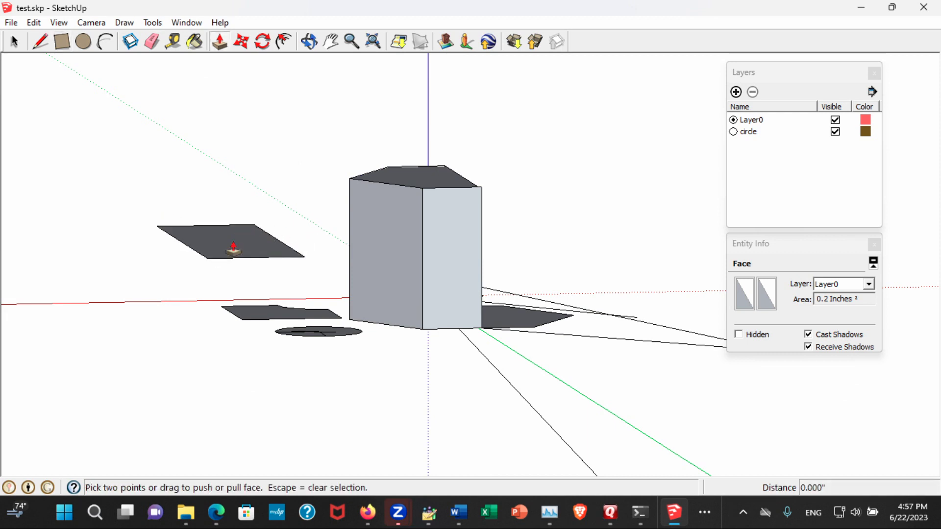
{"action": "left_click", "coordinate": [228, 243]}
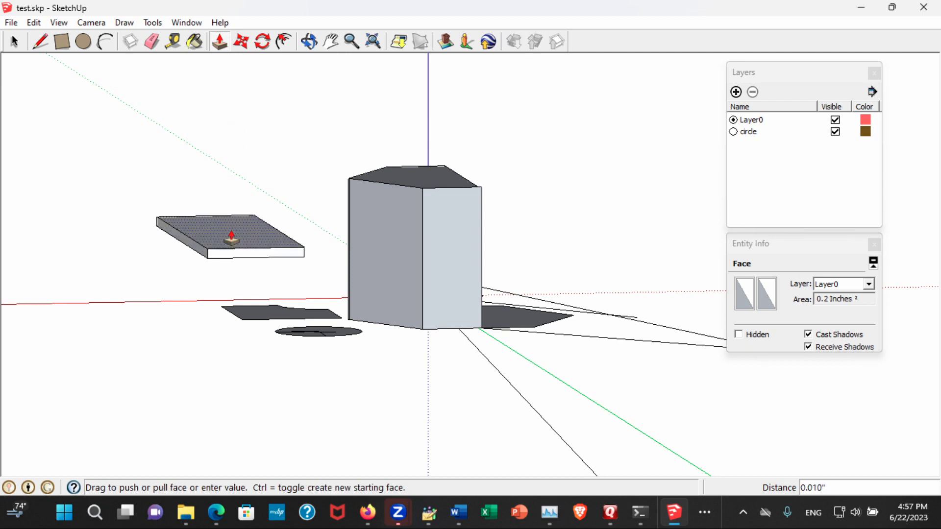
{"action": "left_click", "coordinate": [249, 120]}
{"action": "key", "text": "space"}
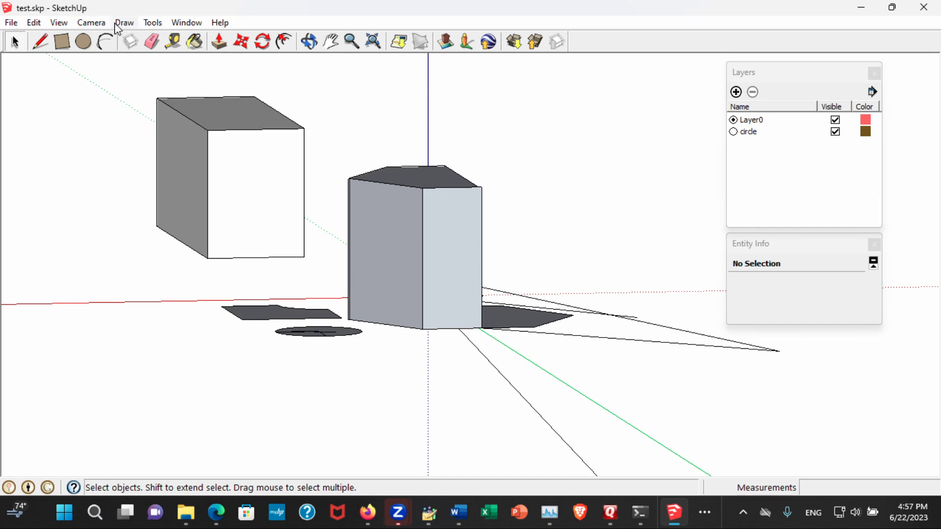
Show the hexagonal block and the new box in the standard Front view
{"action": "left_click", "coordinate": [98, 23]}
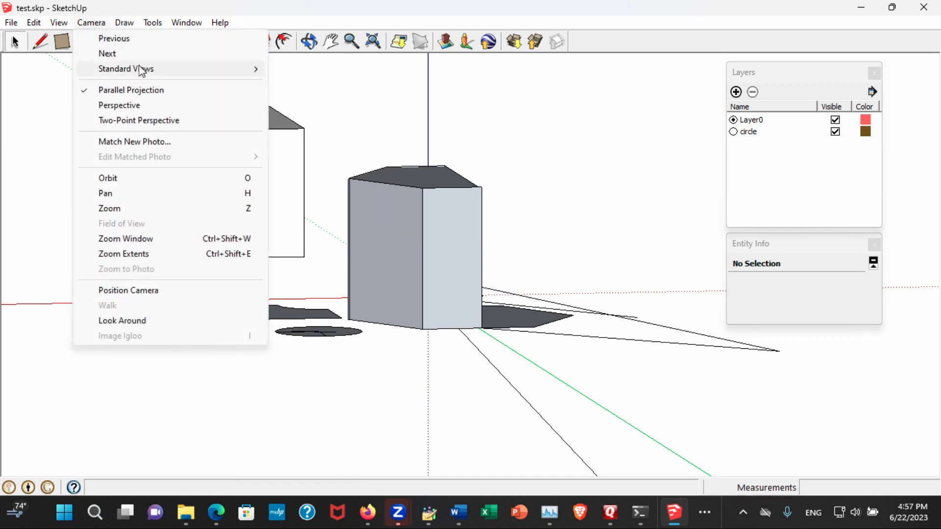
{"action": "mouse_move", "coordinate": [143, 69]}
{"action": "left_click", "coordinate": [306, 101]}
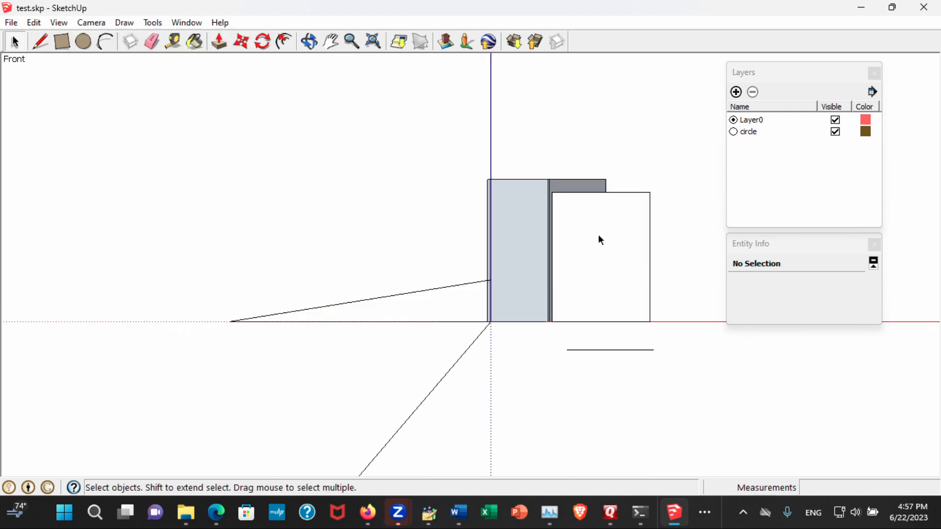
Set the camera to Perspective and orbit around the box to compare how its depth is displayed
{"action": "left_click", "coordinate": [92, 23]}
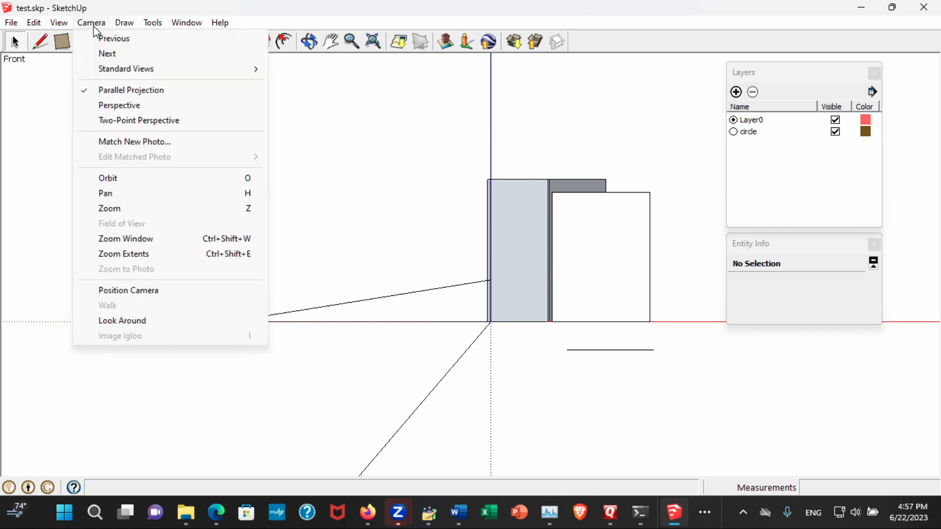
{"action": "left_click", "coordinate": [119, 105]}
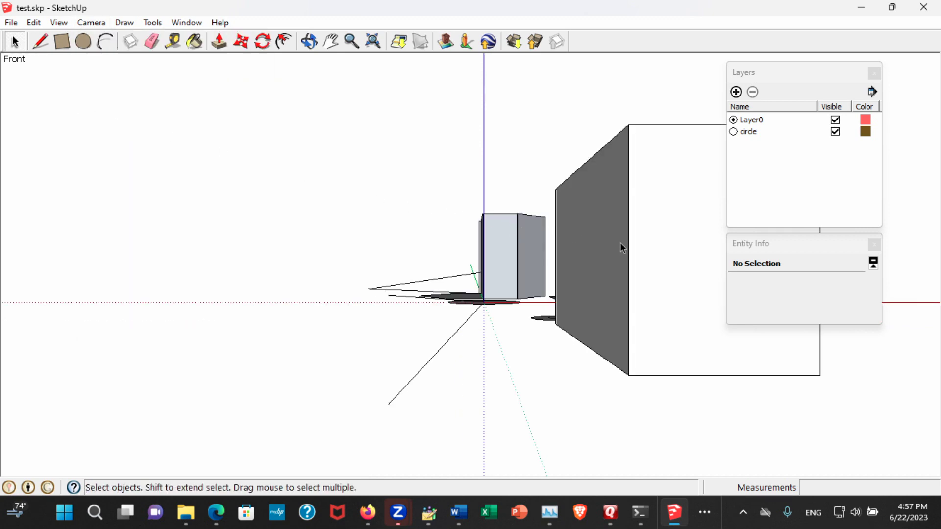
{"action": "key", "text": "o"}
{"action": "left_click_drag", "start_coordinate": [651, 253], "coordinate": [410, 441]}
{"action": "left_click_drag", "start_coordinate": [433, 376], "coordinate": [468, 280]}
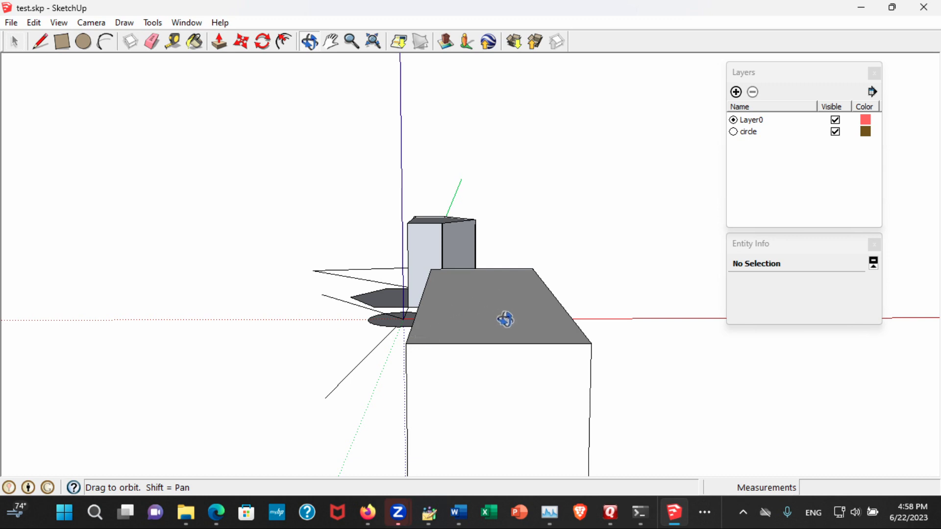
{"action": "left_click_drag", "start_coordinate": [504, 362], "coordinate": [505, 347]}
{"action": "left_click_drag", "start_coordinate": [508, 327], "coordinate": [505, 337]}
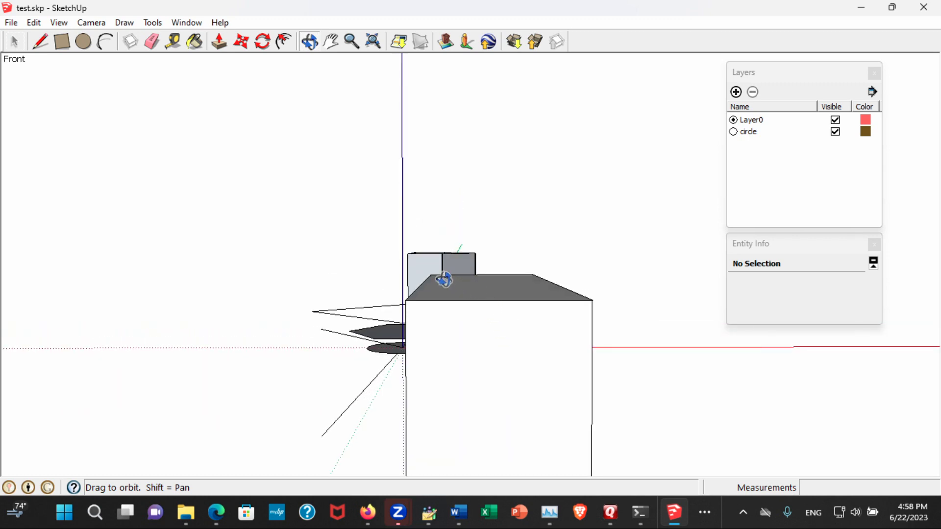
Return the camera from Perspective to Parallel Projection
{"action": "left_click", "coordinate": [98, 22]}
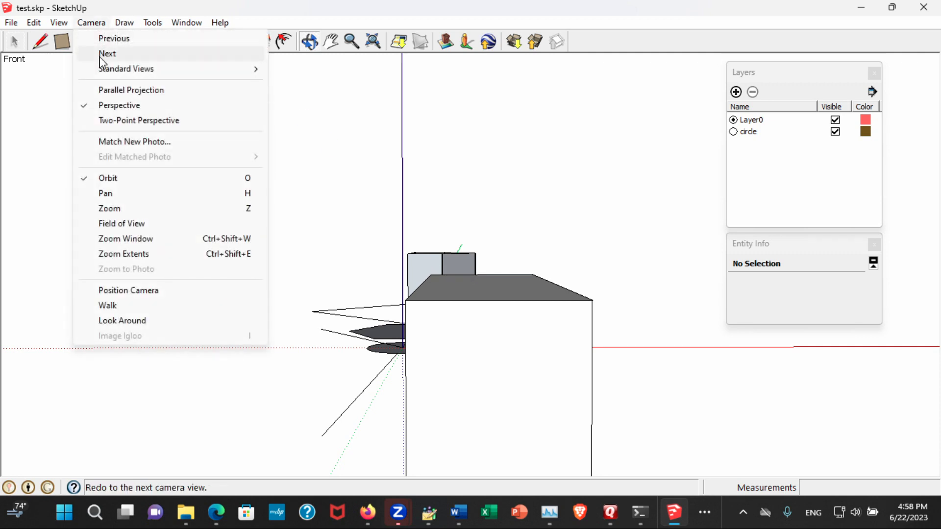
{"action": "left_click", "coordinate": [89, 90]}
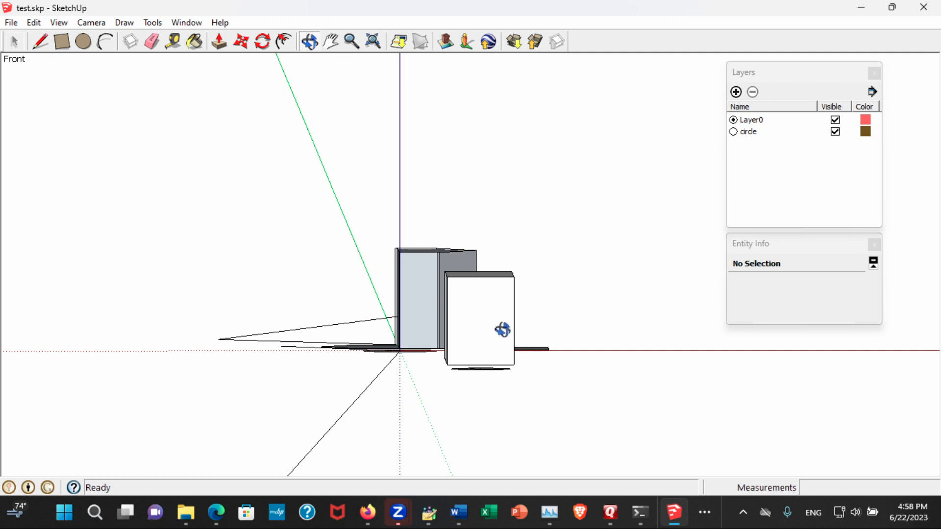
Draw a freehand line about 1.6" long on the ground beside the box
{"action": "left_click_drag", "start_coordinate": [503, 330], "coordinate": [493, 384]}
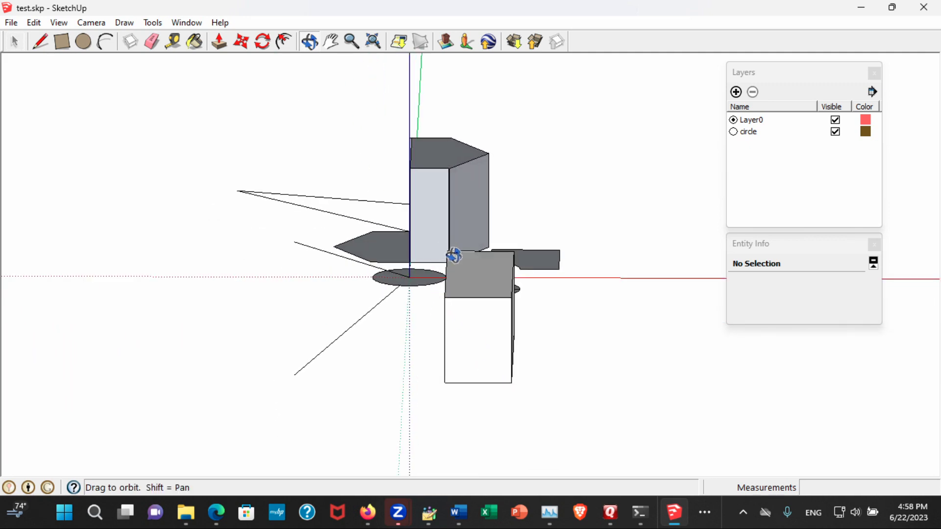
{"action": "left_click_drag", "start_coordinate": [463, 277], "coordinate": [404, 278]}
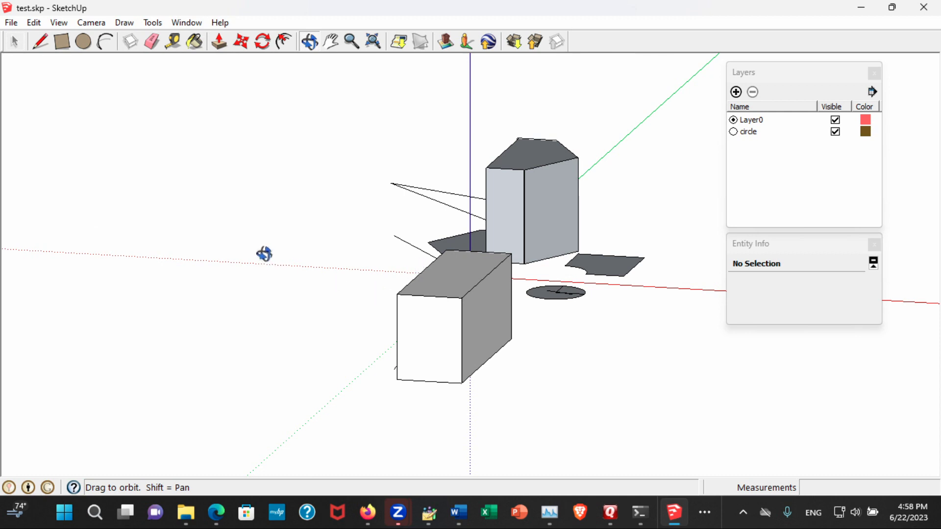
{"action": "key", "text": "l"}
{"action": "left_click", "coordinate": [255, 237]}
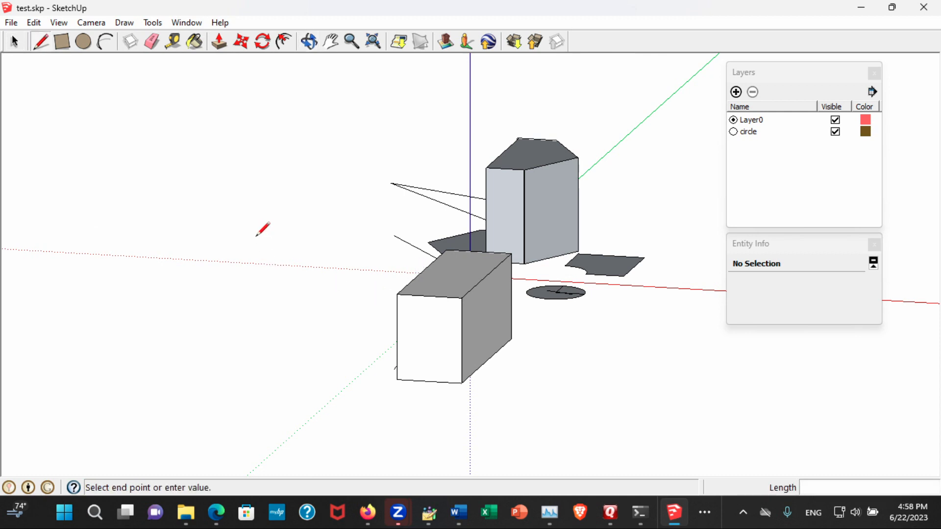
{"action": "left_click", "coordinate": [378, 300]}
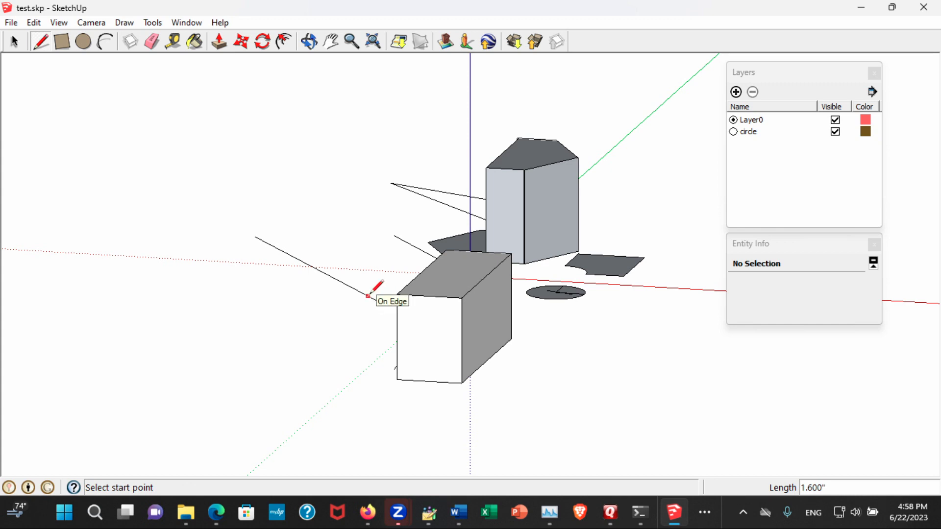
Draw a freehand rectangle about 0.8" by 1.13" on the ground and a circle about 0.8" in radius behind it
{"action": "key", "text": "r"}
{"action": "left_click", "coordinate": [214, 293]}
{"action": "left_click", "coordinate": [310, 348]}
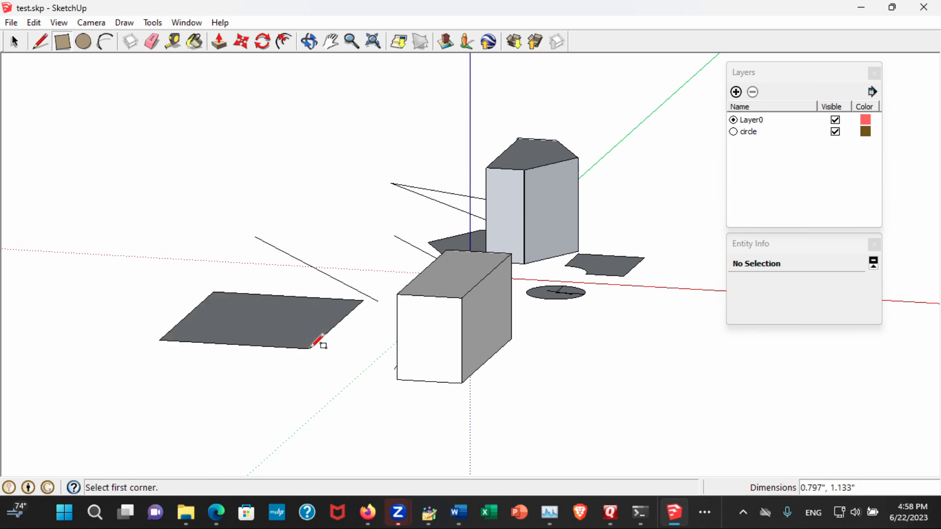
{"action": "key", "text": "c"}
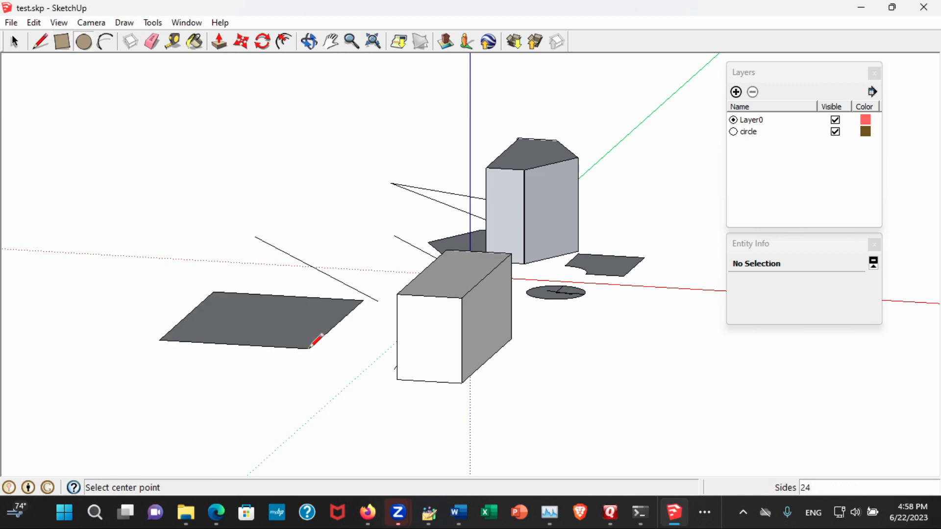
{"action": "left_click", "coordinate": [211, 172]}
{"action": "left_click", "coordinate": [287, 202]}
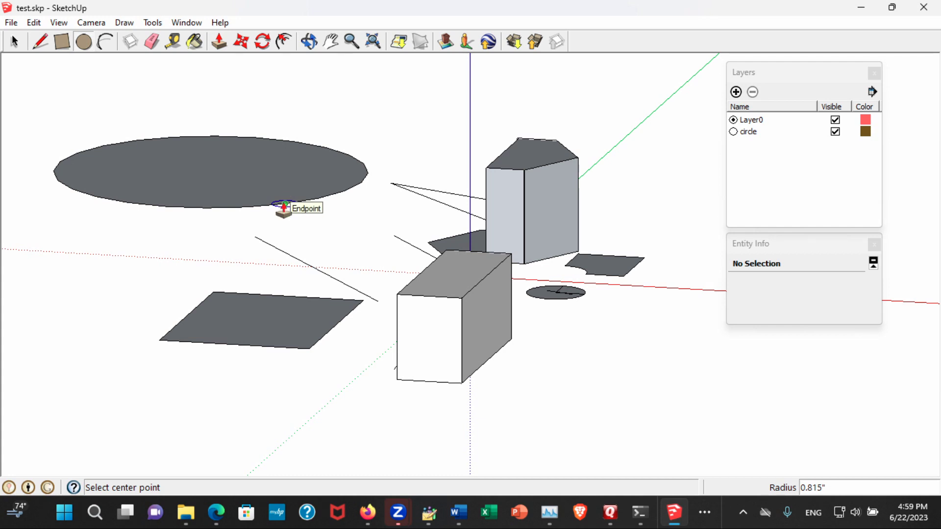
{"action": "key", "text": "p"}
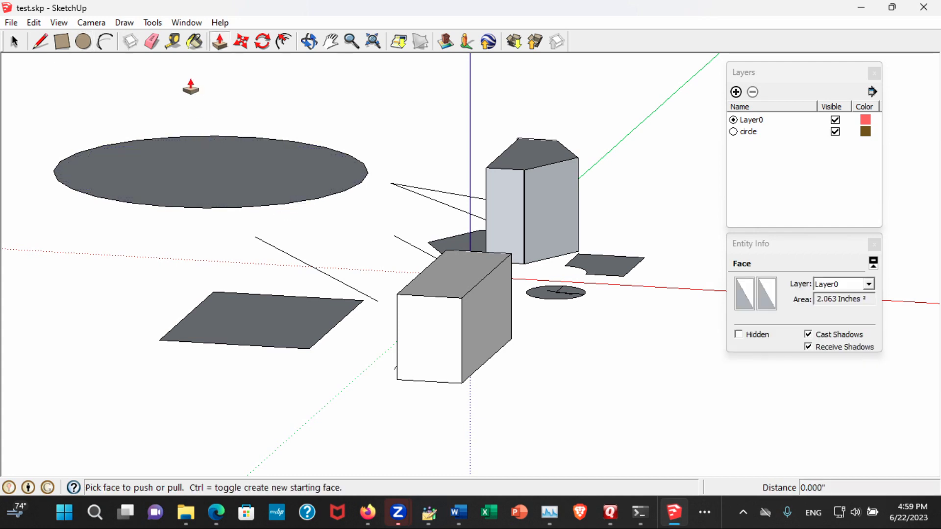
Draw a six-sided polygon about 0.39" in radius between the large circle and rectangle, select its face, and clear the selection
{"action": "left_click", "coordinate": [119, 23]}
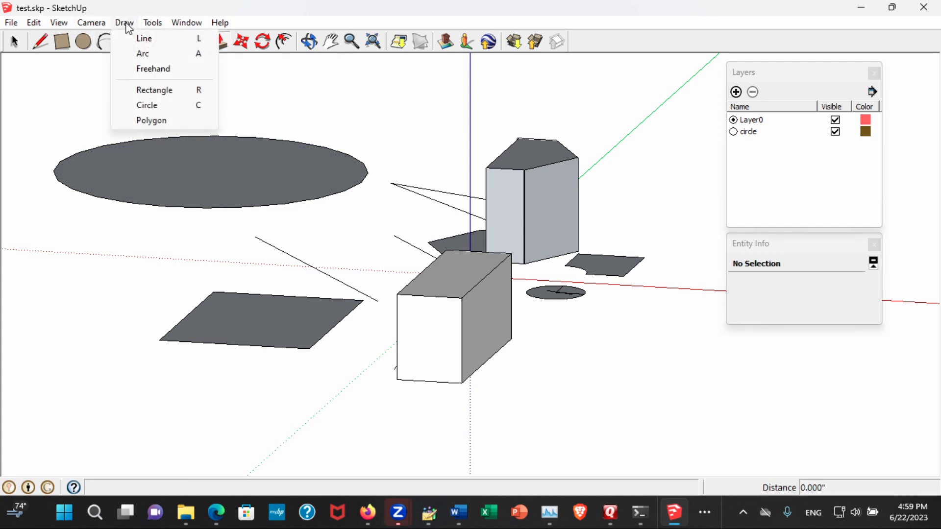
{"action": "left_click", "coordinate": [159, 121]}
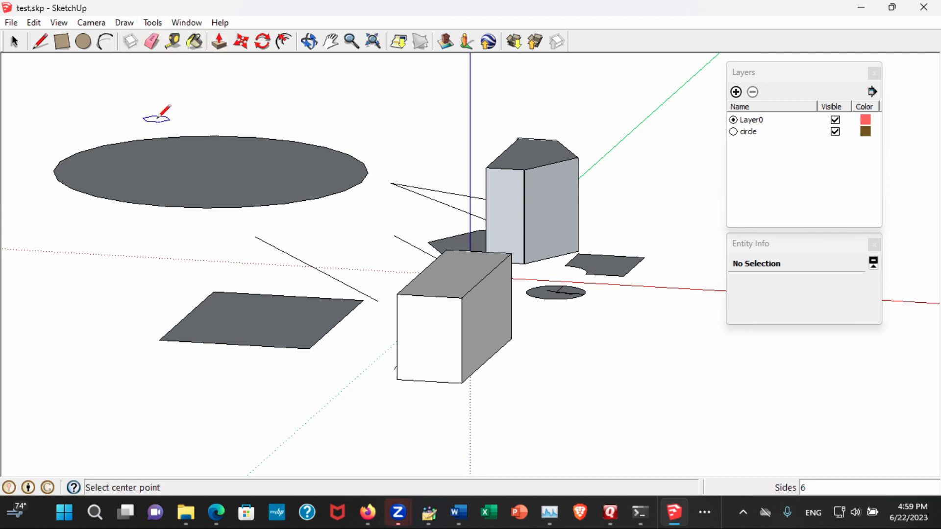
{"action": "left_click", "coordinate": [128, 24]}
{"action": "left_click", "coordinate": [151, 120]}
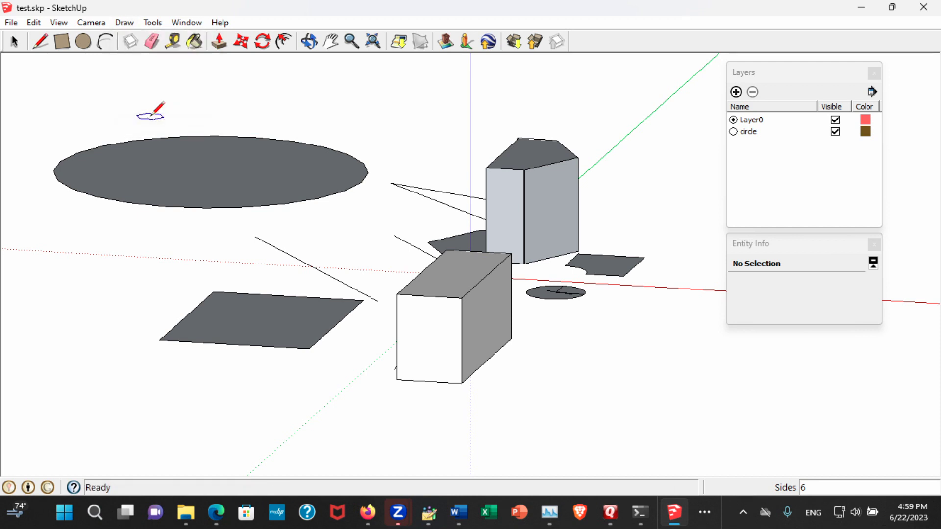
{"action": "left_click", "coordinate": [107, 271]}
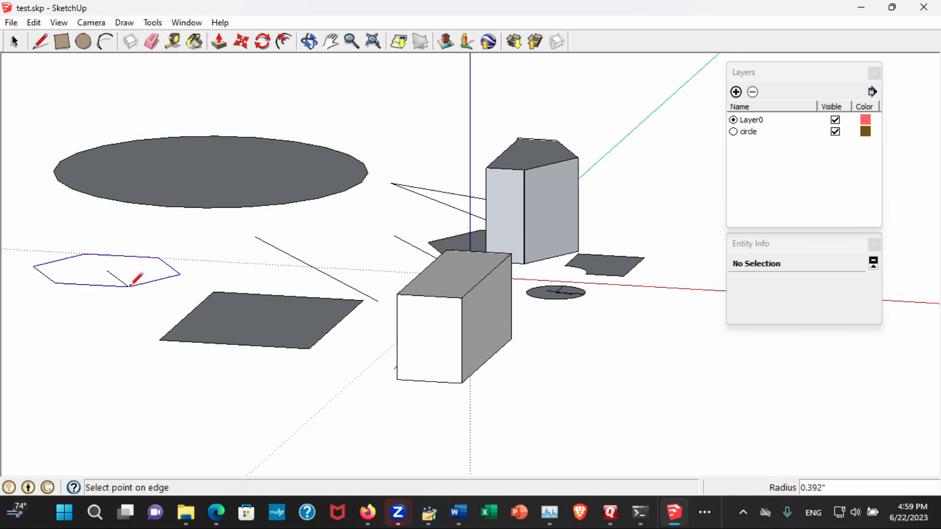
{"action": "left_click", "coordinate": [129, 286]}
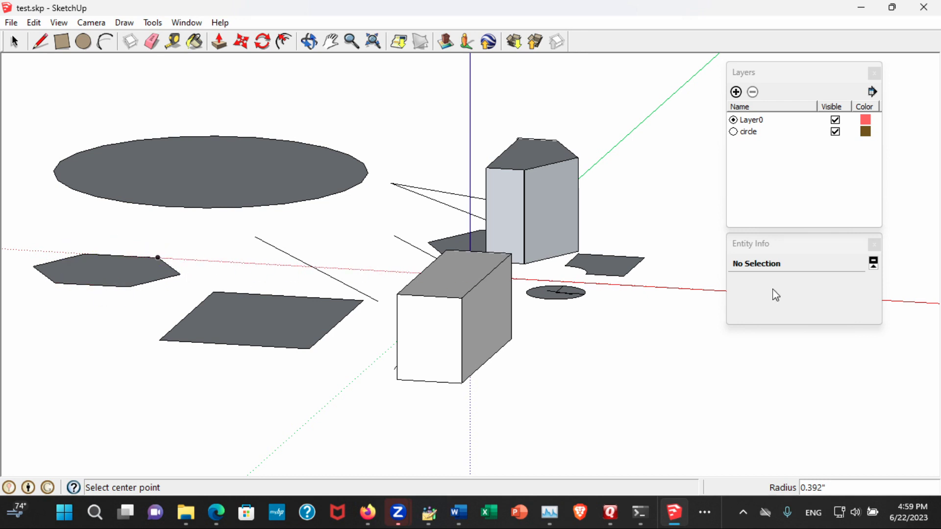
{"action": "key", "text": "space"}
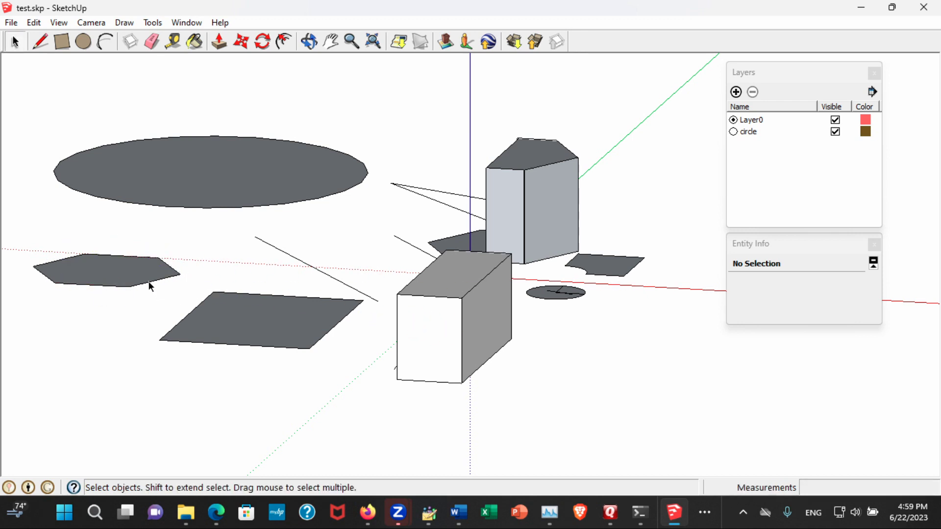
{"action": "left_click", "coordinate": [137, 271]}
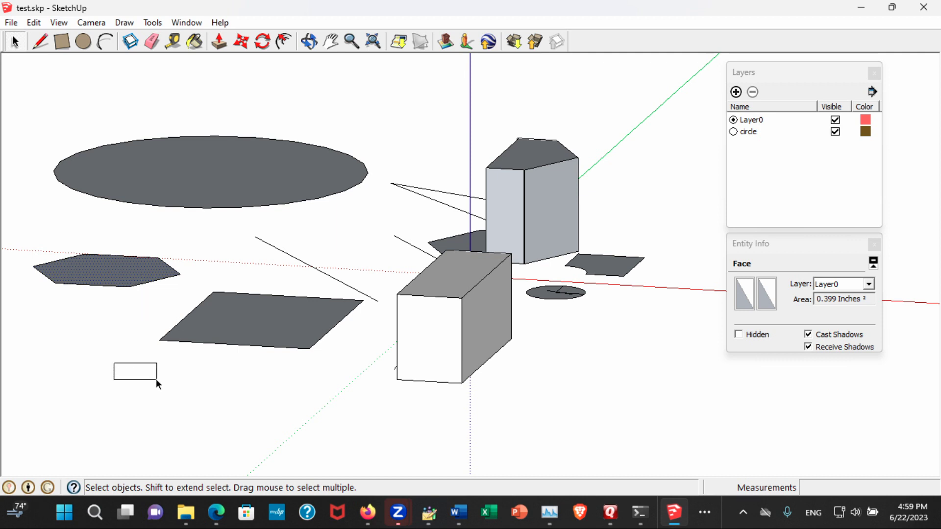
{"action": "left_click_drag", "start_coordinate": [156, 379], "coordinate": [156, 379]}
Draw a 10-sided polygon about 0.21" in radius on the ground beside the box
{"action": "left_click", "coordinate": [89, 23]}
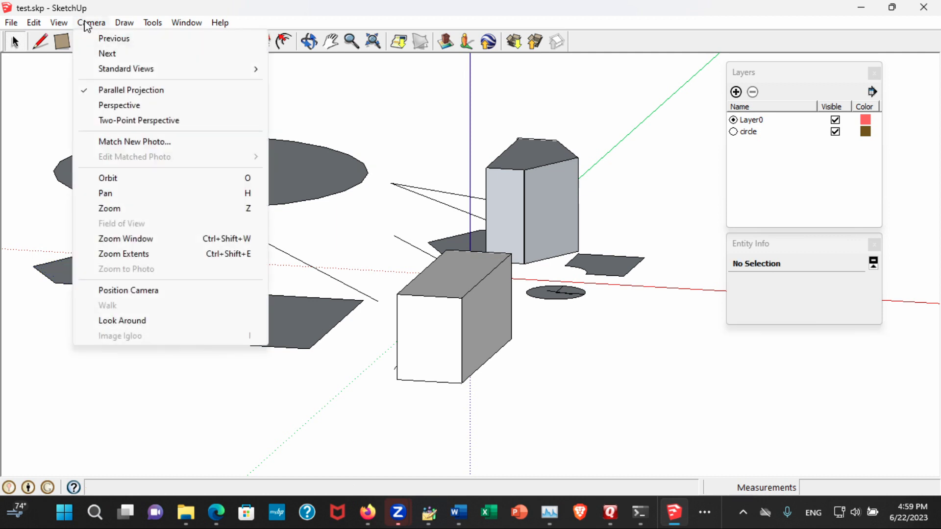
{"action": "mouse_move", "coordinate": [123, 24]}
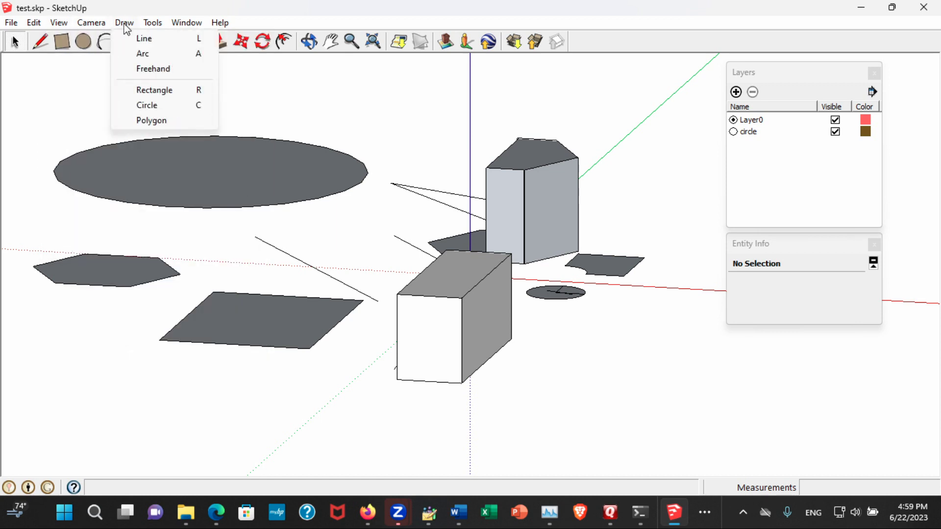
{"action": "left_click", "coordinate": [156, 122]}
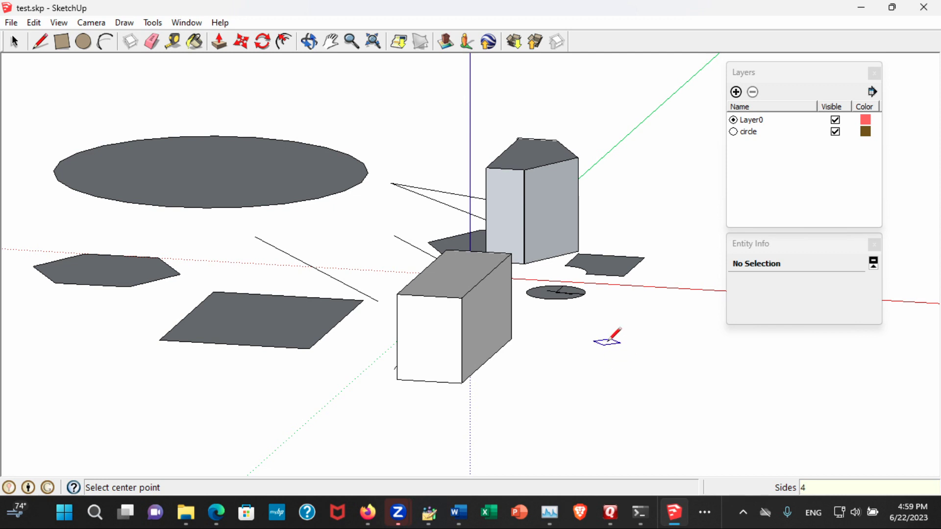
{"action": "scroll", "coordinate": [608, 339], "scroll_direction": "up", "scroll_amount": 4}
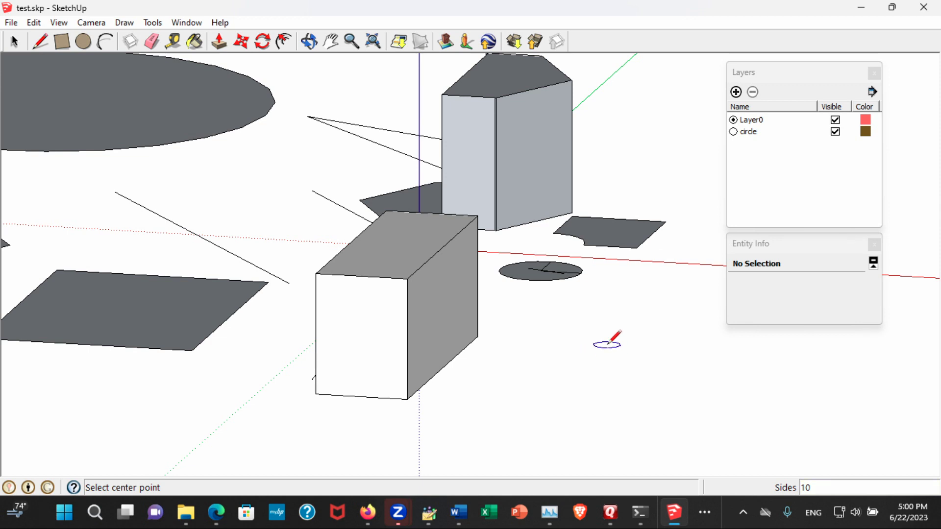
{"action": "left_click", "coordinate": [608, 342]}
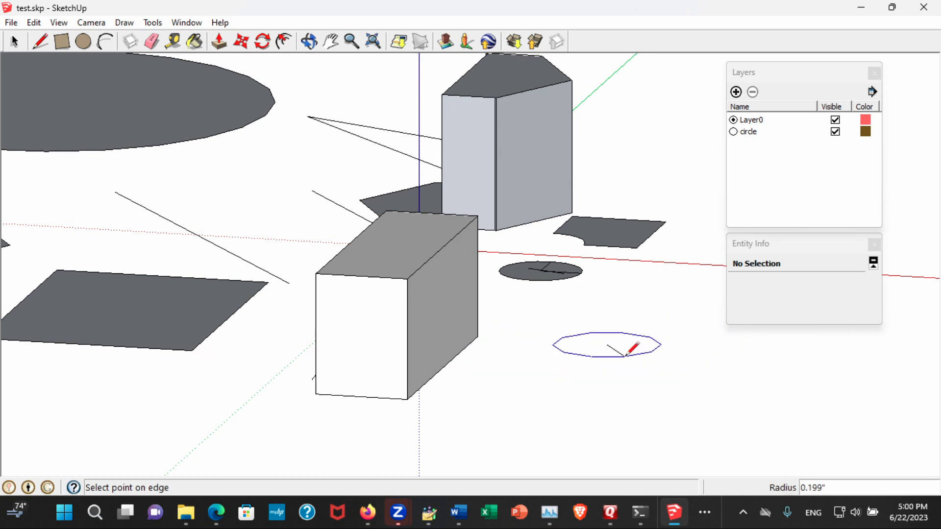
{"action": "left_click", "coordinate": [628, 356]}
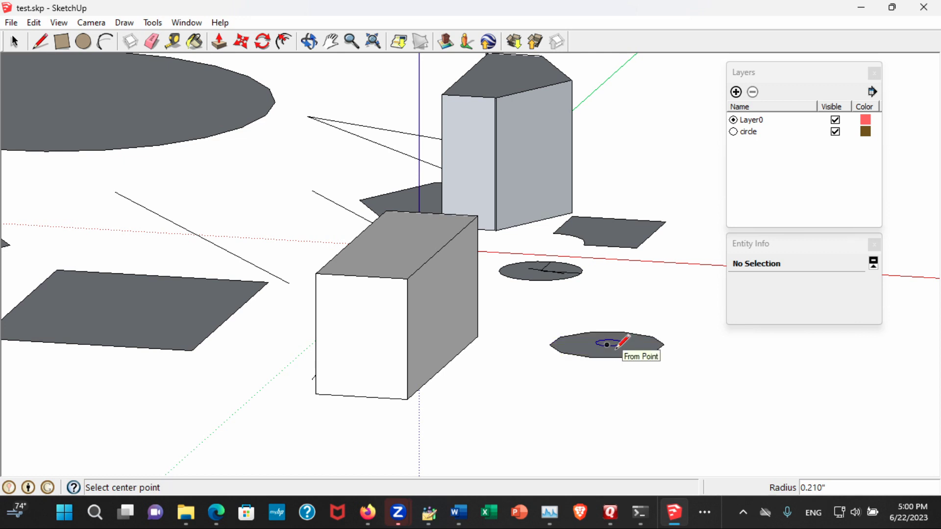
Paint the box's front face and the two small circles near the origin with the red stamped concrete from Asphalt and Concrete
{"action": "key", "text": "o"}
{"action": "left_click_drag", "start_coordinate": [617, 351], "coordinate": [564, 280]}
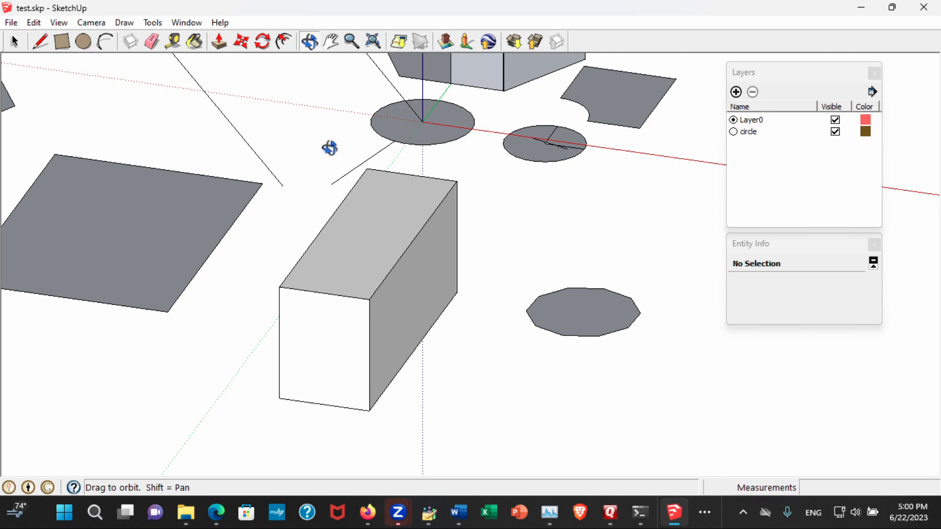
{"action": "key", "text": "space"}
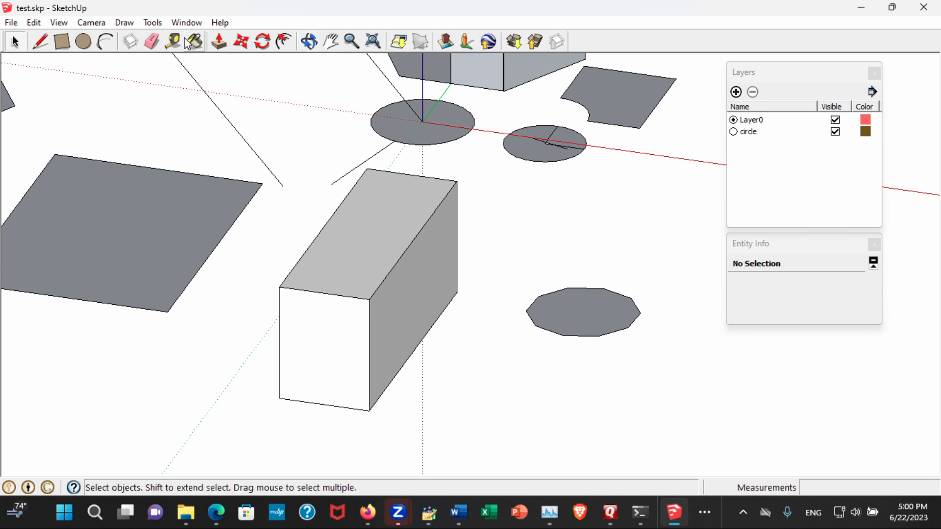
{"action": "left_click", "coordinate": [157, 23]}
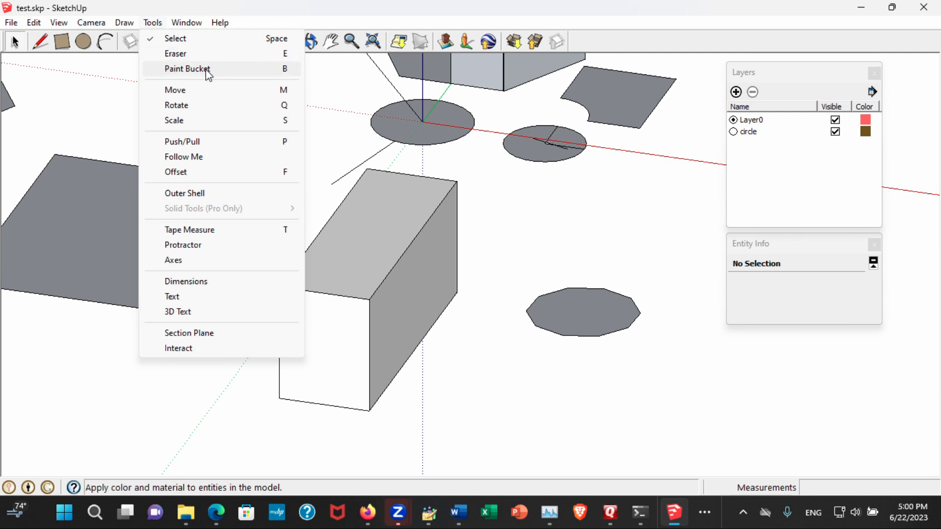
{"action": "left_click", "coordinate": [182, 70]}
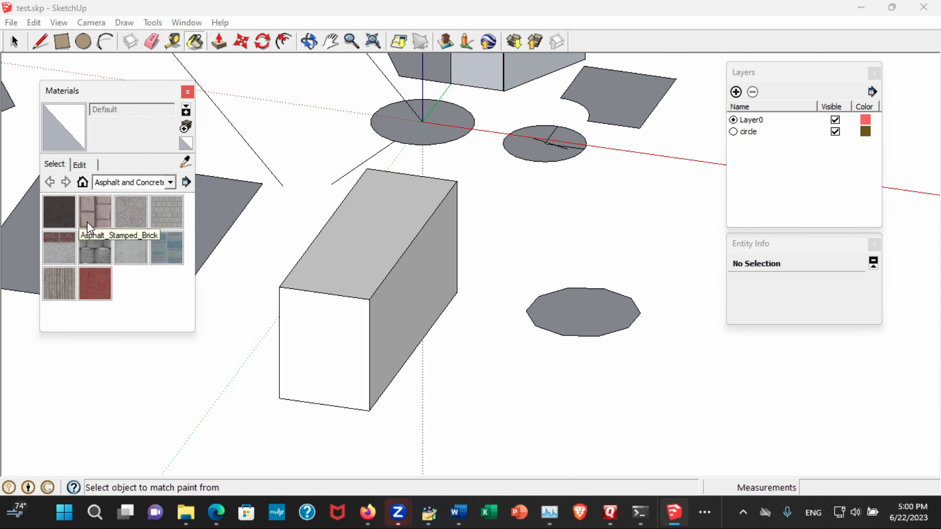
{"action": "left_click", "coordinate": [96, 284]}
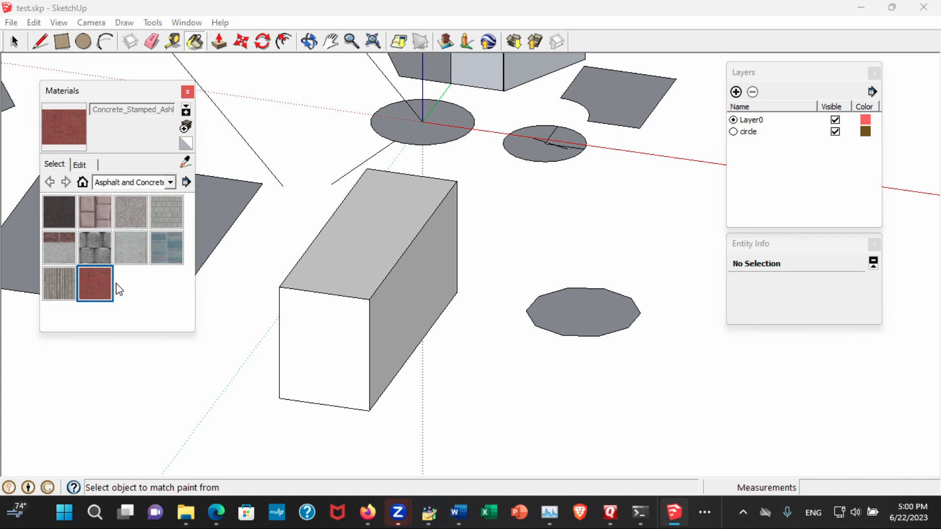
{"action": "left_click", "coordinate": [329, 338]}
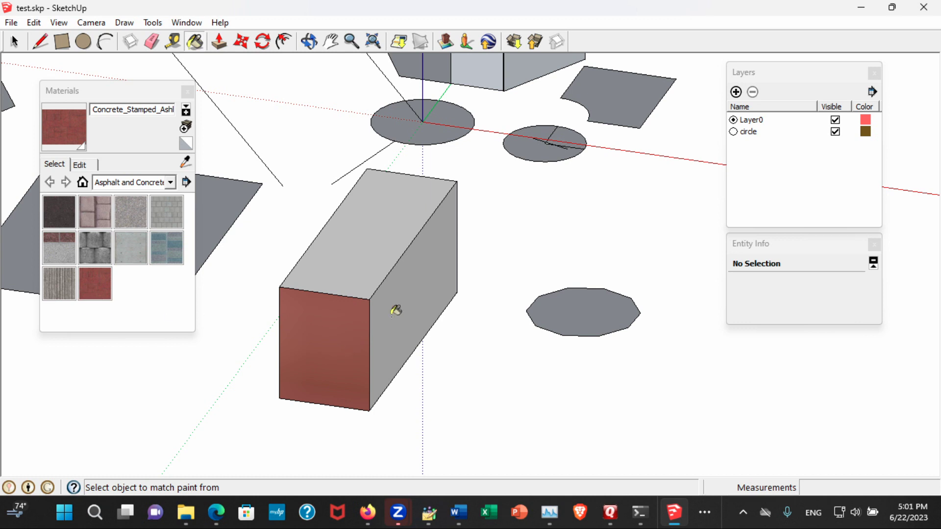
{"action": "left_click", "coordinate": [567, 135]}
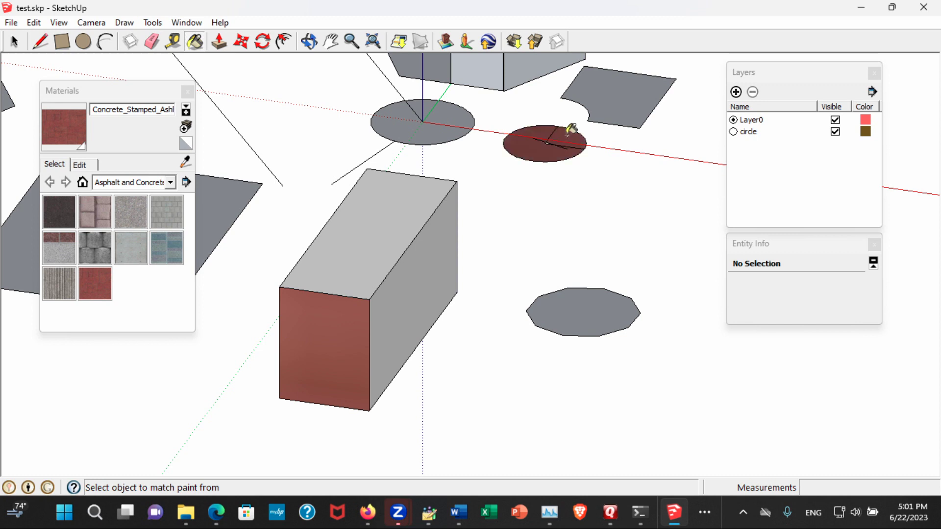
{"action": "left_click", "coordinate": [416, 133]}
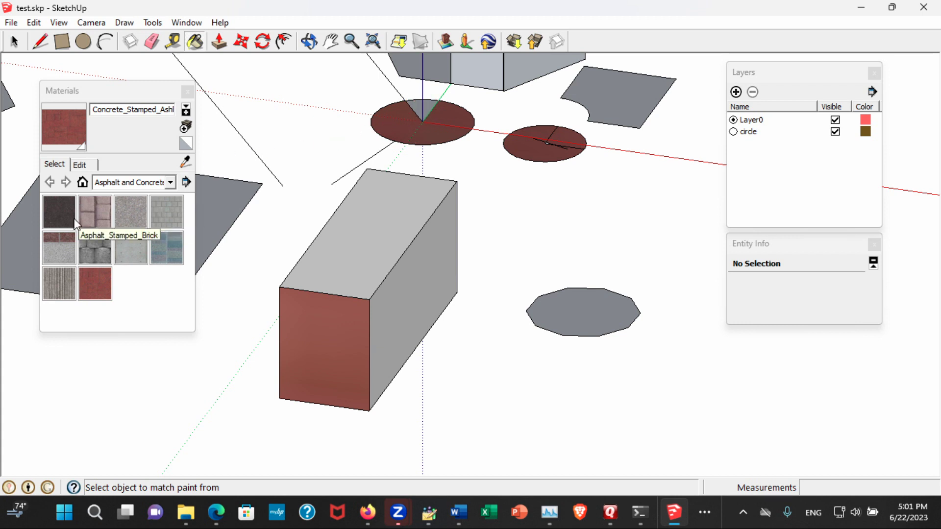
Paint the top face of the box with the Asphalt_Stamped_Brick material
{"action": "left_click", "coordinate": [91, 211]}
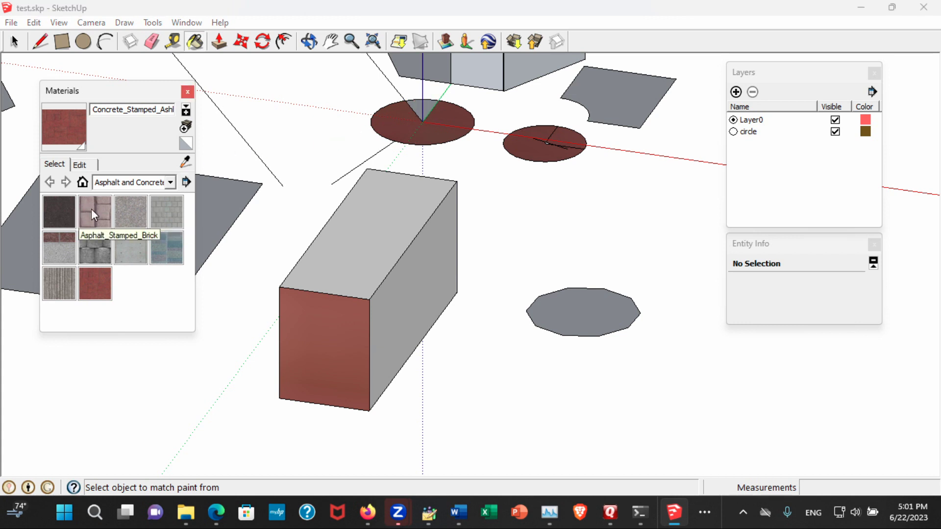
{"action": "left_click", "coordinate": [91, 208]}
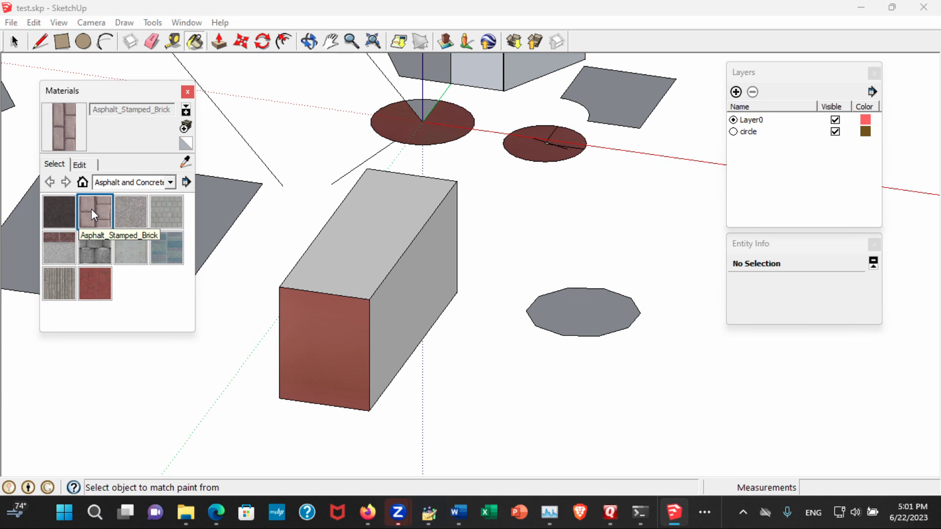
{"action": "left_click", "coordinate": [379, 216]}
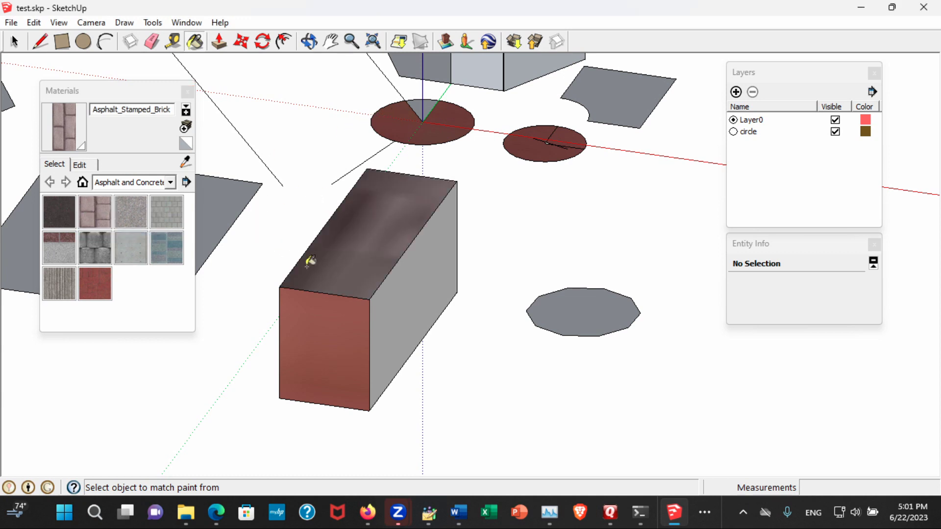
Set the front-side paint of the box's unpainted long side face to Charcoal through its face properties
{"action": "mouse_move", "coordinate": [314, 251]}
{"action": "middle_mouse_down"}
{"action": "mouse_move", "coordinate": [331, 259]}
{"action": "mouse_move", "coordinate": [382, 227]}
{"action": "mouse_move", "coordinate": [336, 234]}
{"action": "middle_mouse_up"}
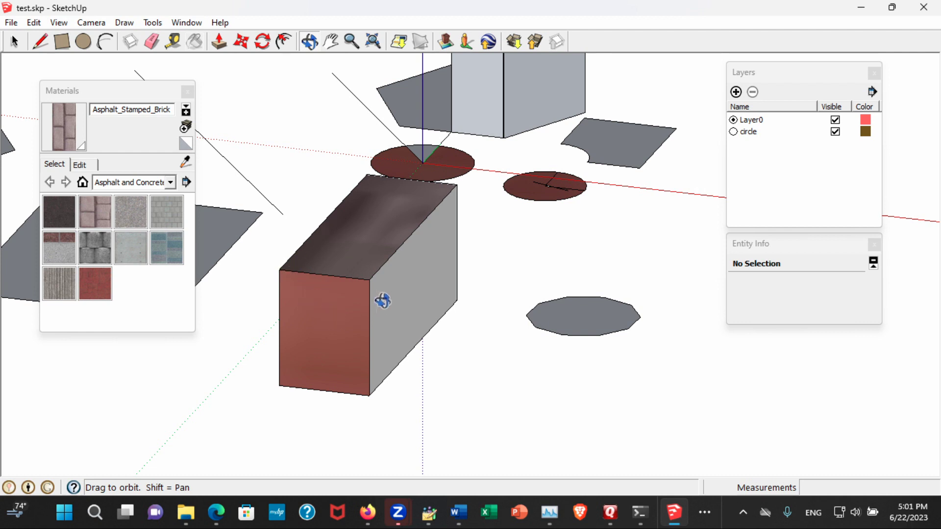
{"action": "key", "text": "space"}
{"action": "left_click", "coordinate": [405, 285]}
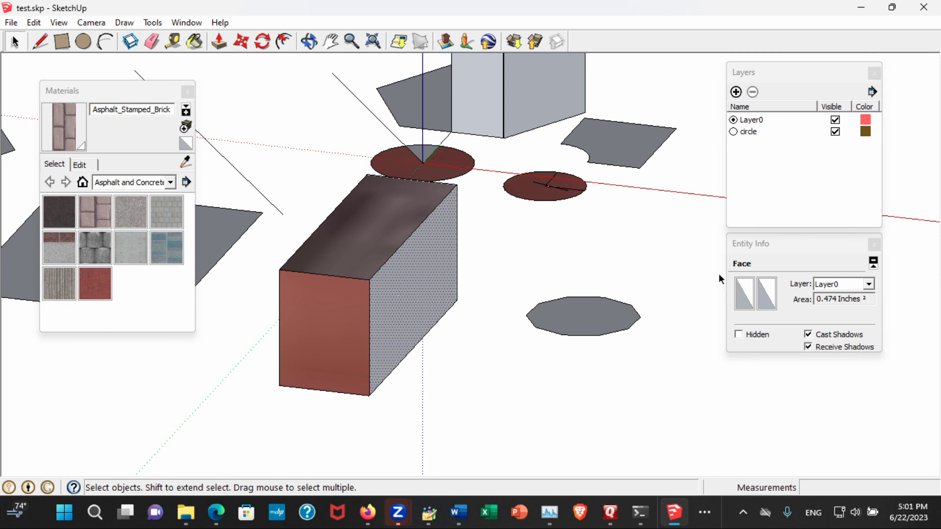
{"action": "left_click", "coordinate": [746, 294]}
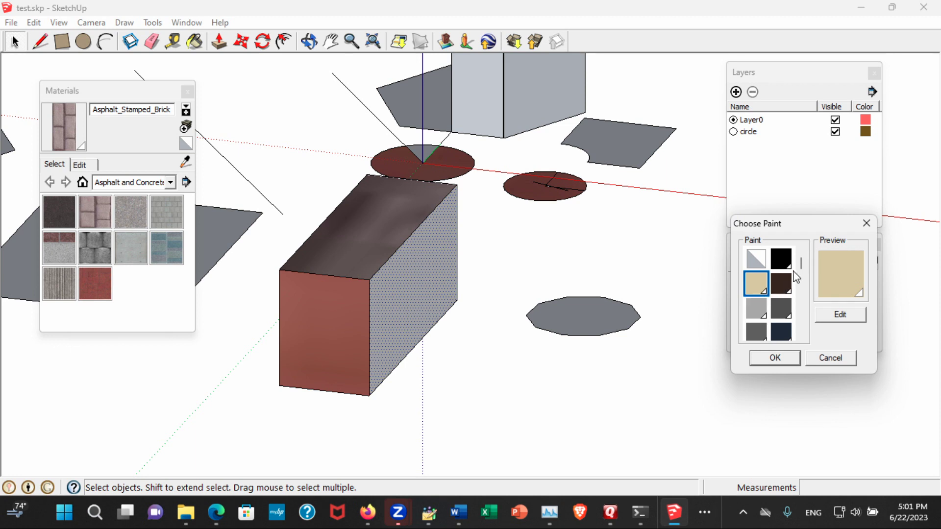
{"action": "left_click_drag", "start_coordinate": [802, 268], "coordinate": [800, 307]}
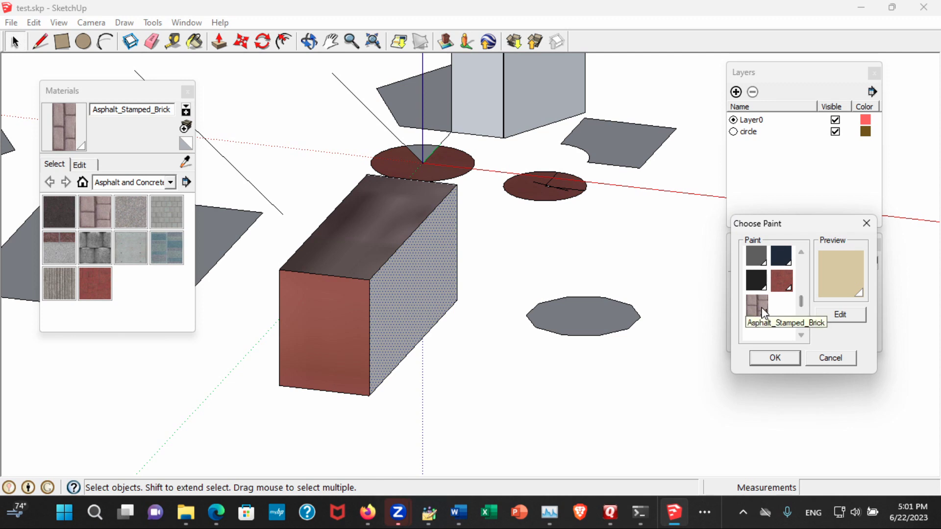
{"action": "left_click", "coordinate": [758, 278]}
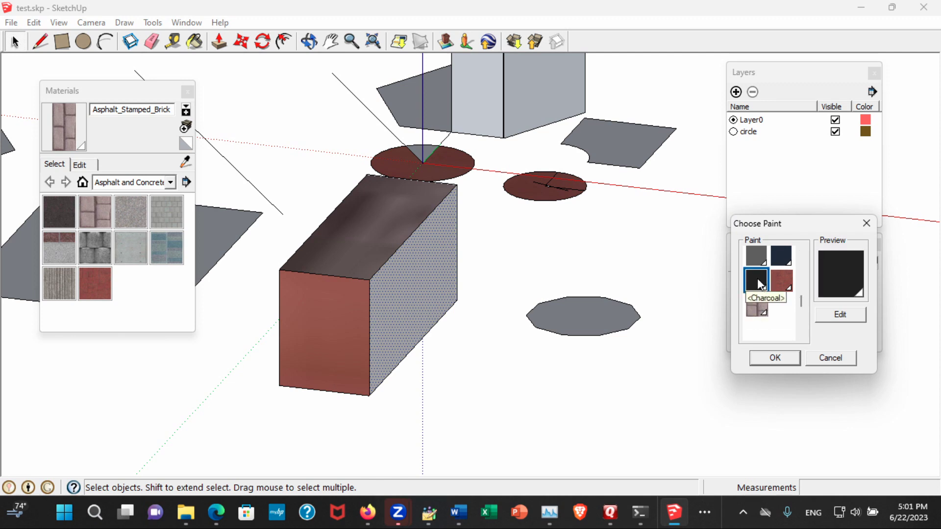
{"action": "left_click", "coordinate": [775, 360]}
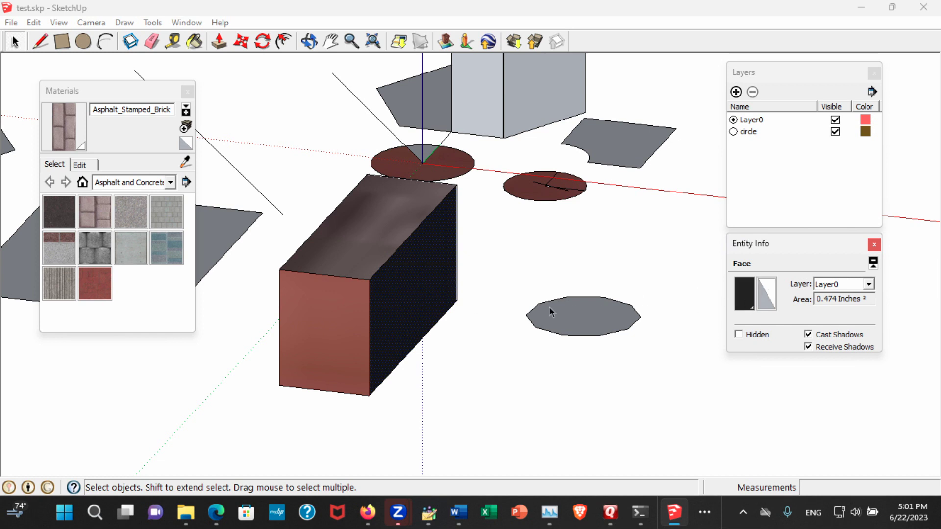
Delete the box's red end face and look inside the open box
{"action": "left_click", "coordinate": [332, 335]}
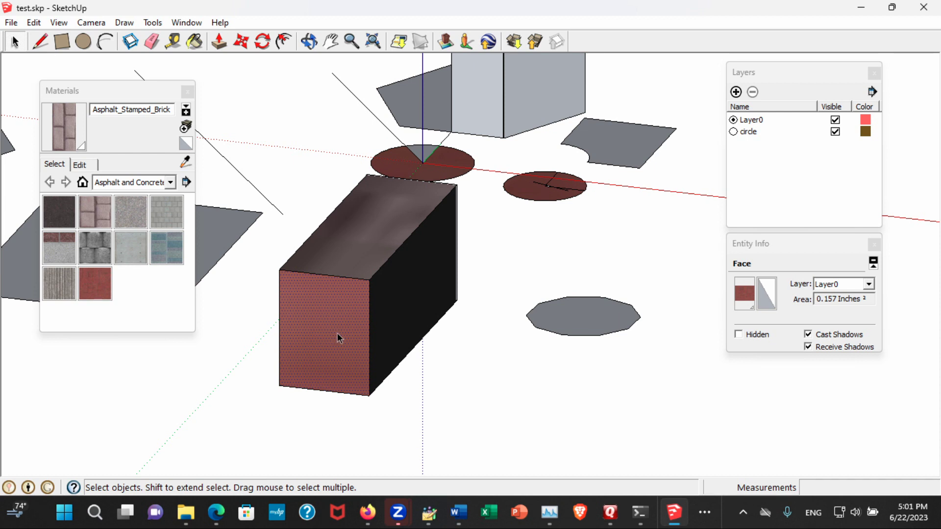
{"action": "key", "text": "Delete"}
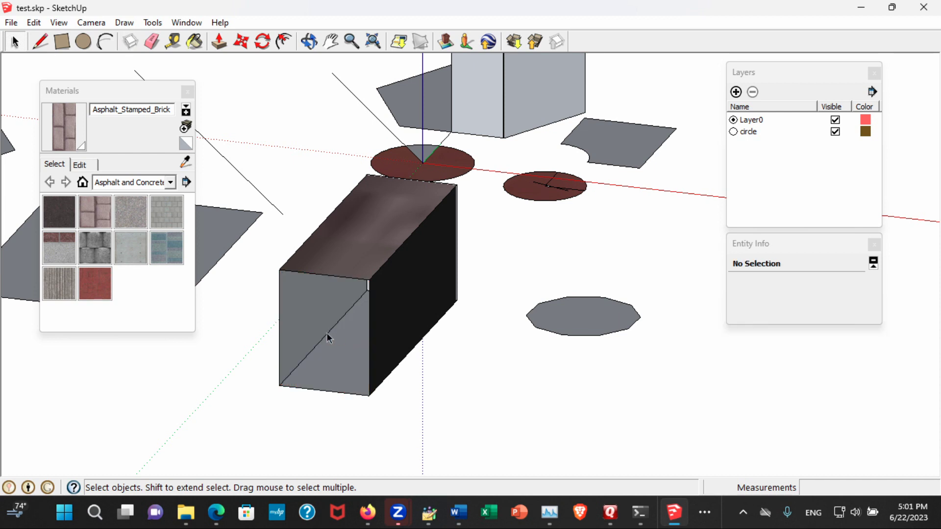
{"action": "middle_click_drag", "start_coordinate": [327, 338], "coordinate": [453, 298]}
{"action": "left_click_drag", "start_coordinate": [453, 298], "coordinate": [498, 275]}
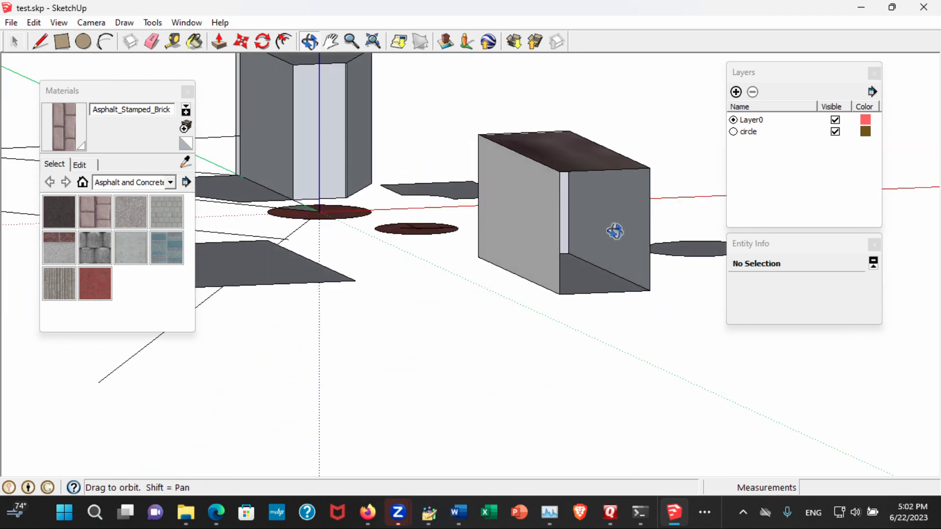
{"action": "left_click_drag", "start_coordinate": [620, 225], "coordinate": [440, 244]}
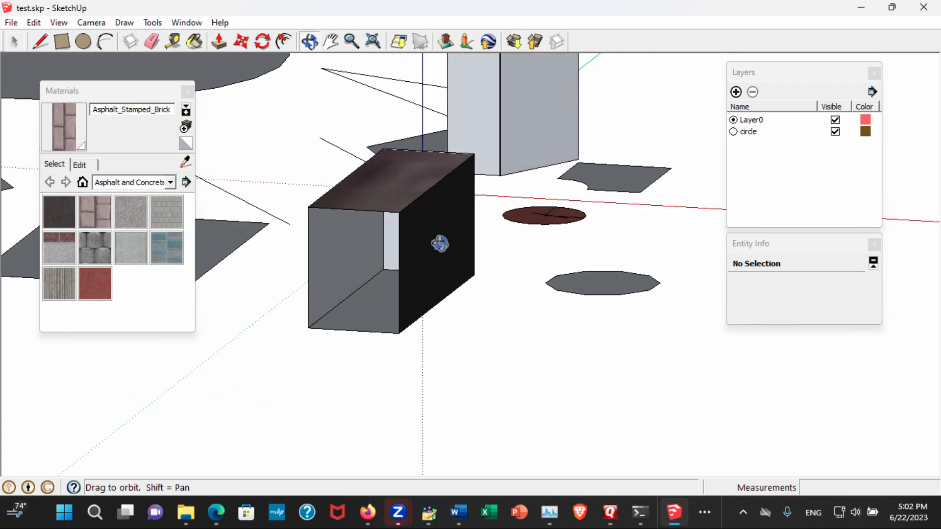
Set the back-side paint of the box's charcoal face to Concrete_Stamped_Ashlar and view it from inside the box
{"action": "key", "text": "space"}
{"action": "left_click", "coordinate": [432, 244]}
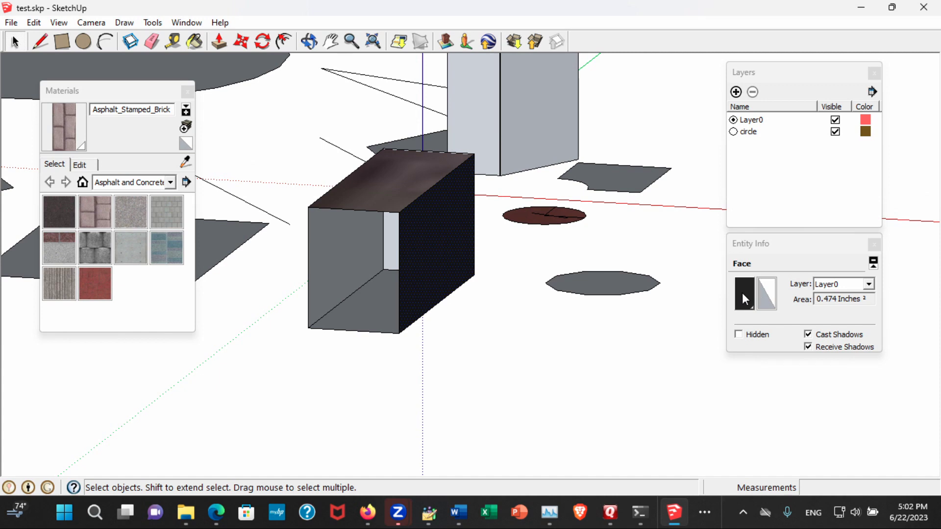
{"action": "left_click", "coordinate": [768, 293]}
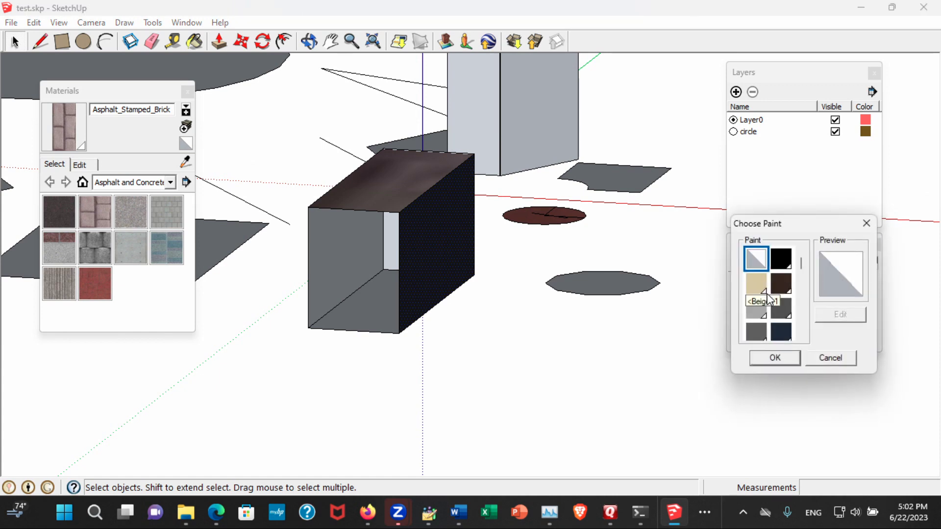
{"action": "scroll", "coordinate": [805, 276], "scroll_direction": "down", "scroll_amount": 1}
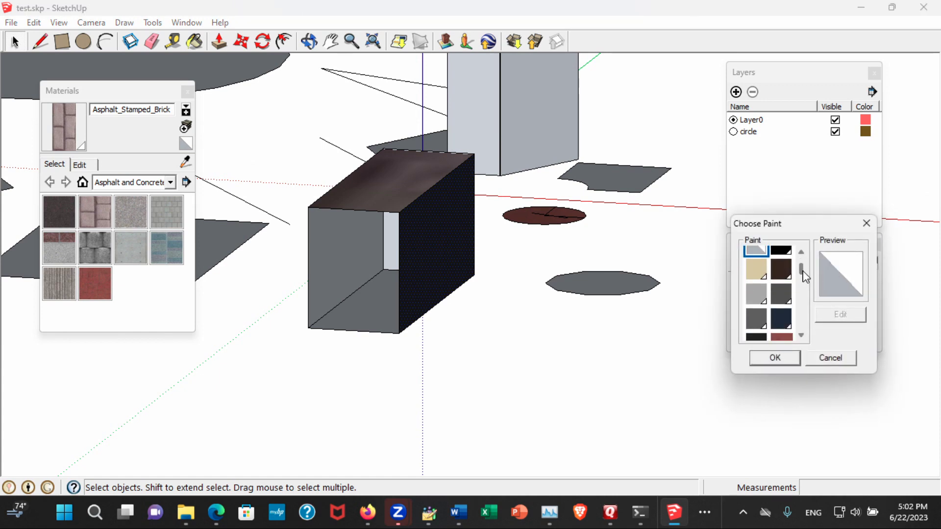
{"action": "left_click_drag", "start_coordinate": [805, 276], "coordinate": [808, 303]}
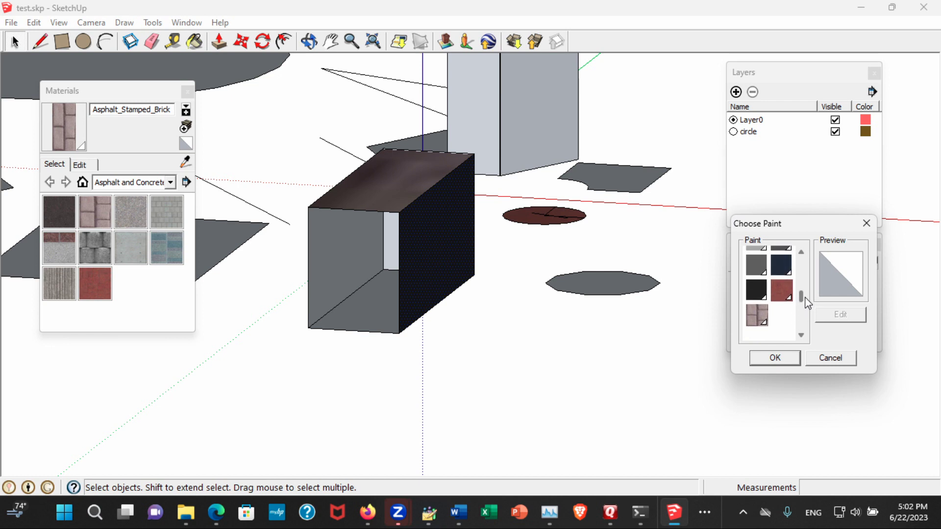
{"action": "left_click", "coordinate": [781, 290]}
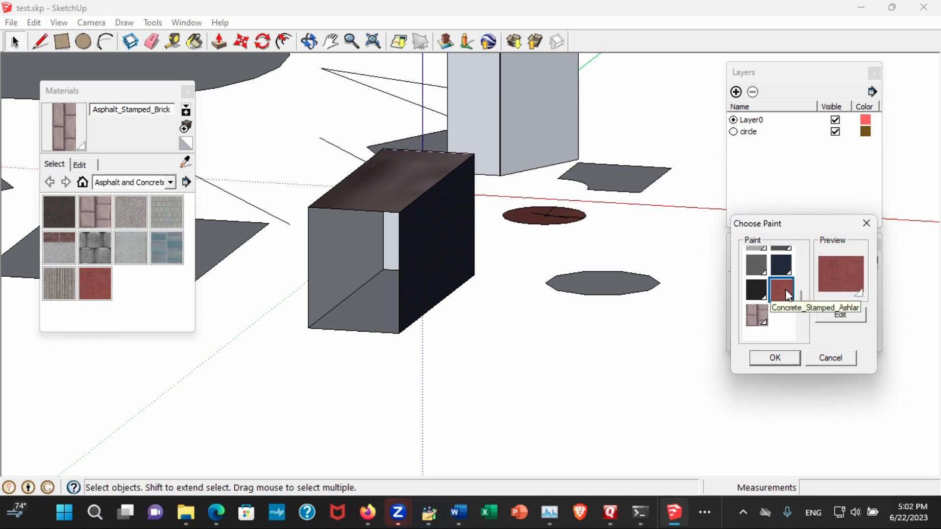
{"action": "left_click", "coordinate": [770, 359]}
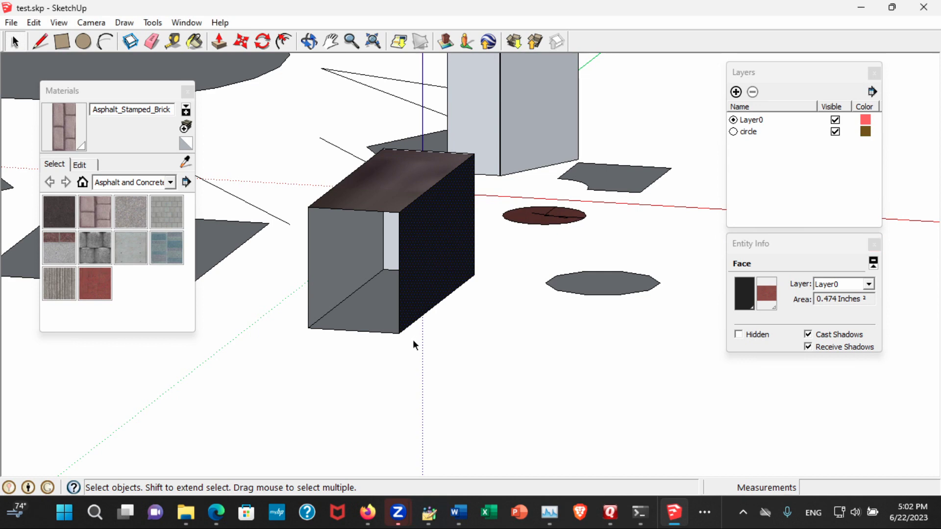
{"action": "middle_click_drag", "start_coordinate": [413, 340], "coordinate": [438, 344]}
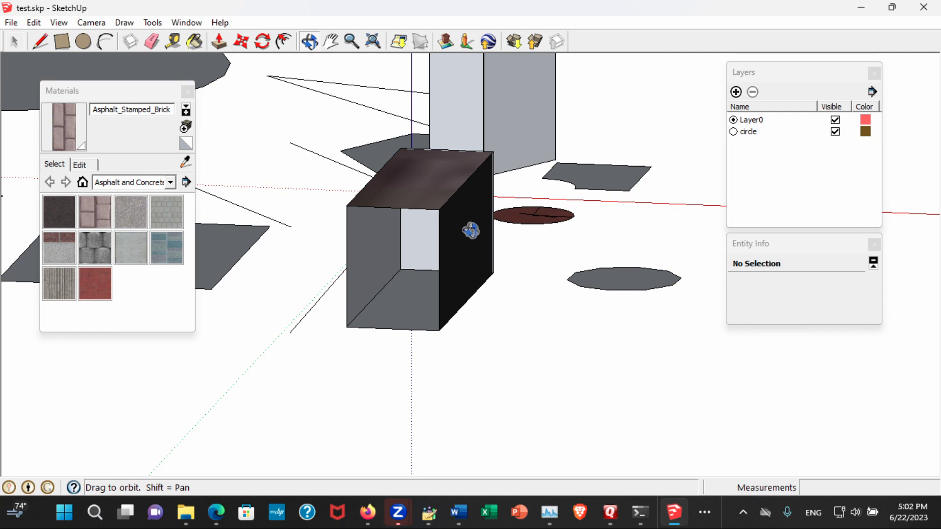
{"action": "left_click_drag", "start_coordinate": [471, 230], "coordinate": [613, 199]}
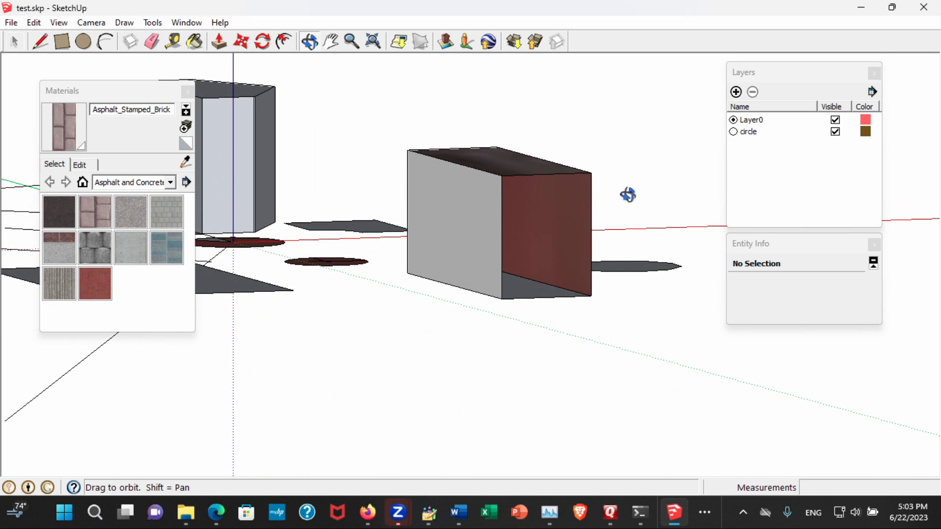
{"action": "left_click_drag", "start_coordinate": [626, 196], "coordinate": [399, 217]}
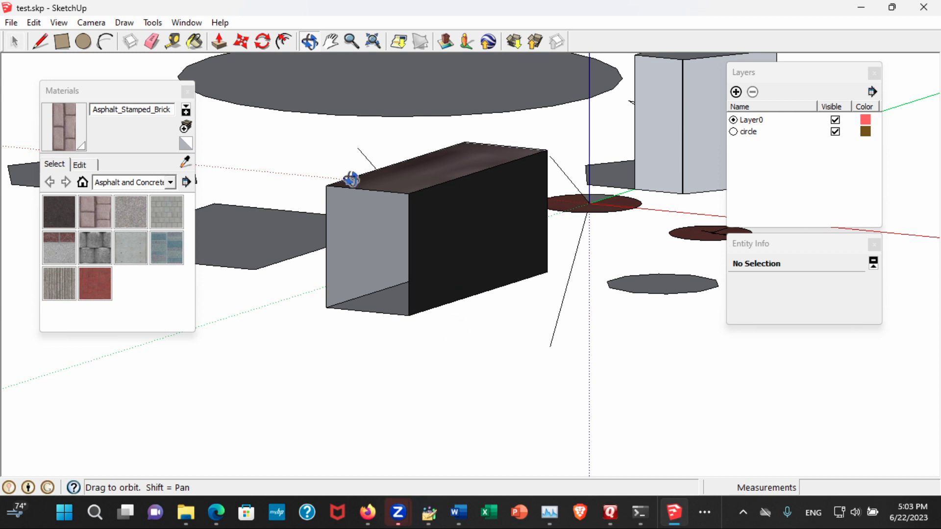
Place three Tape Measure guides from the box's bottom corners, and delete all guides at once
{"action": "left_click", "coordinate": [154, 23]}
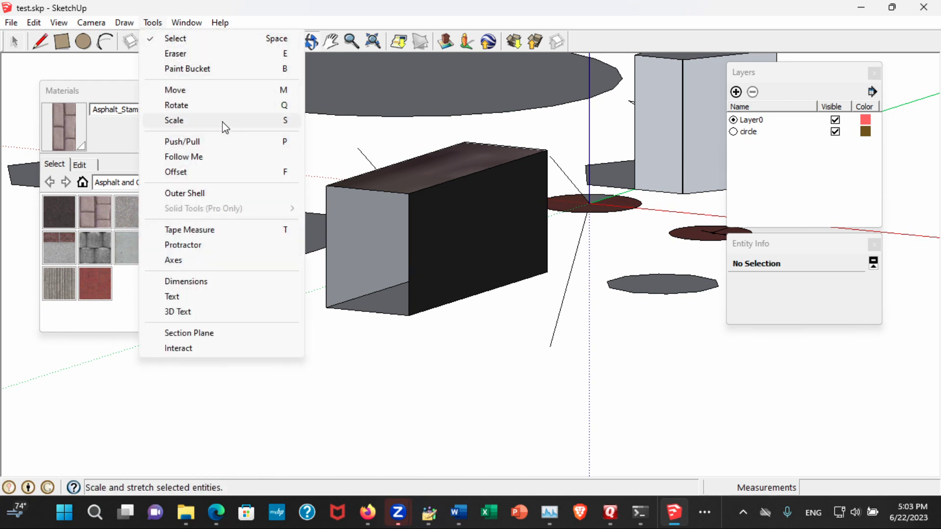
{"action": "left_click", "coordinate": [196, 231]}
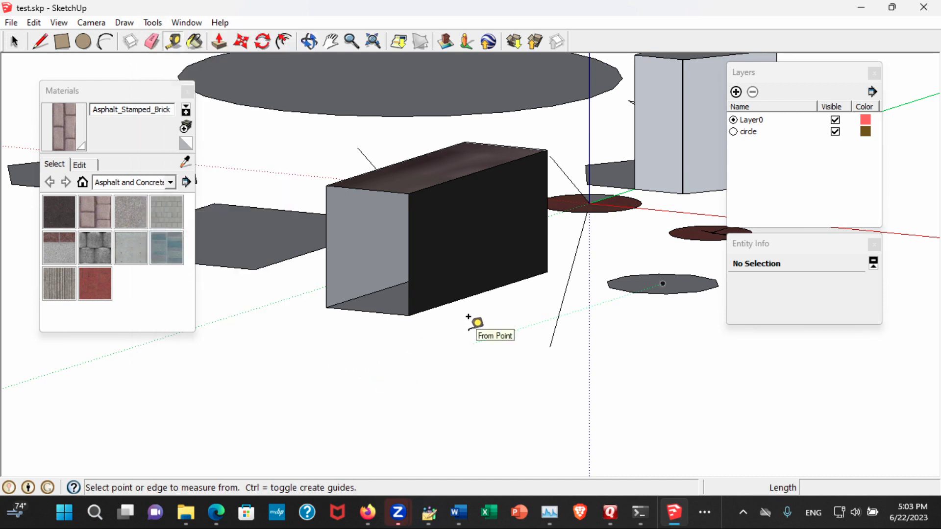
{"action": "left_click", "coordinate": [327, 305]}
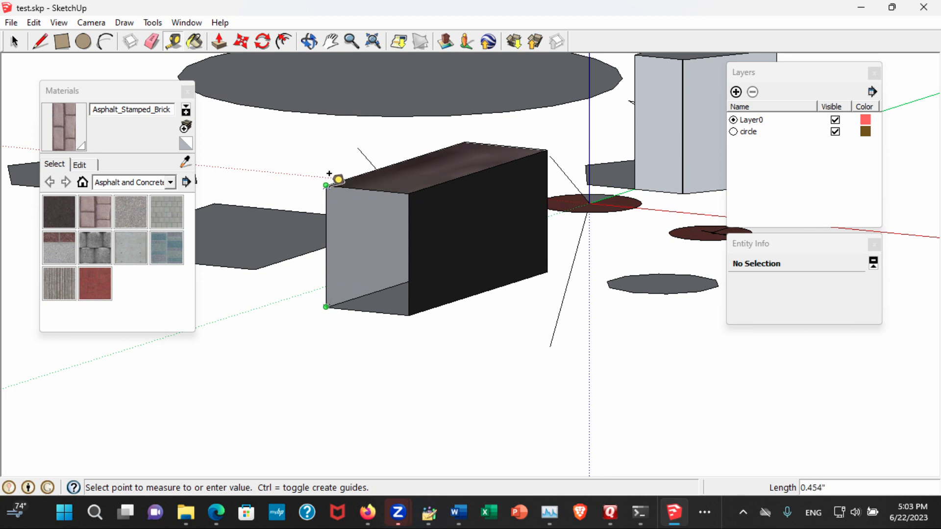
{"action": "left_click", "coordinate": [259, 252]}
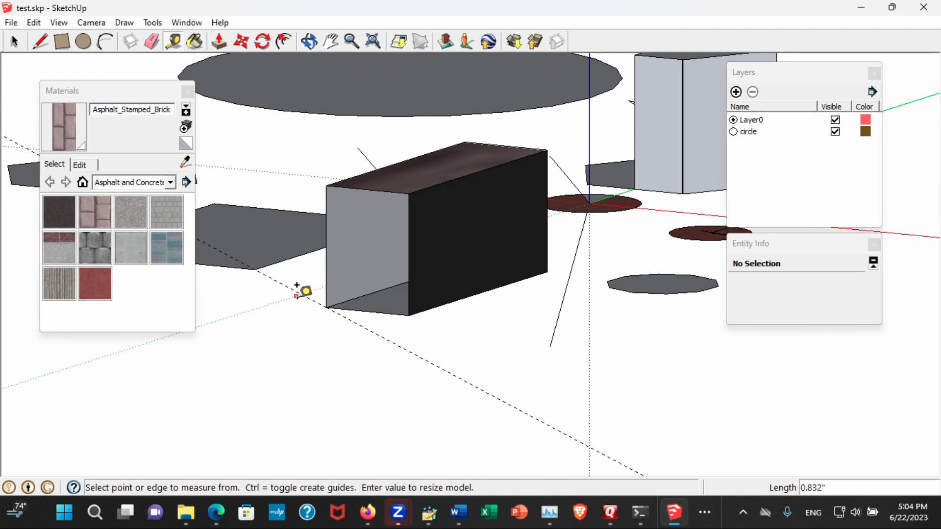
{"action": "left_click", "coordinate": [547, 271]}
{"action": "left_click", "coordinate": [458, 433]}
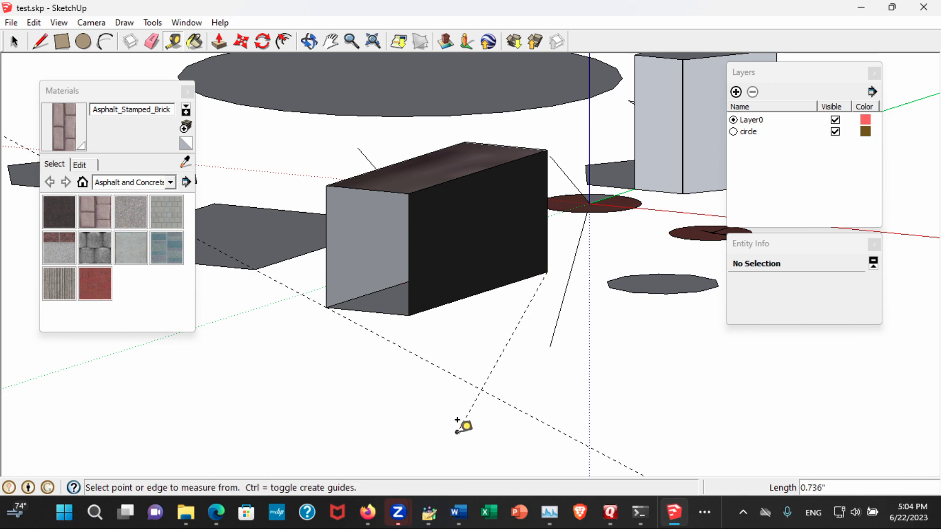
{"action": "left_click", "coordinate": [413, 310]}
{"action": "left_click", "coordinate": [778, 327]}
{"action": "left_click", "coordinate": [33, 22]}
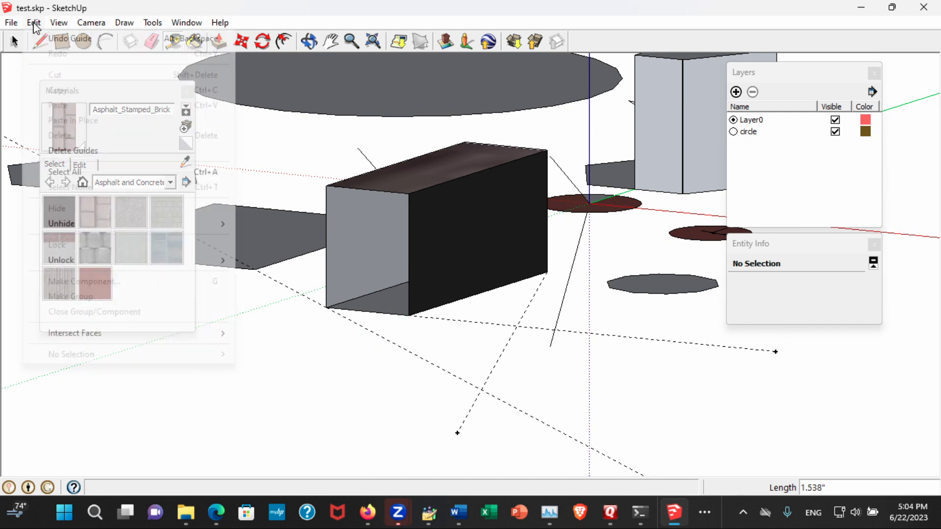
{"action": "left_click", "coordinate": [68, 152]}
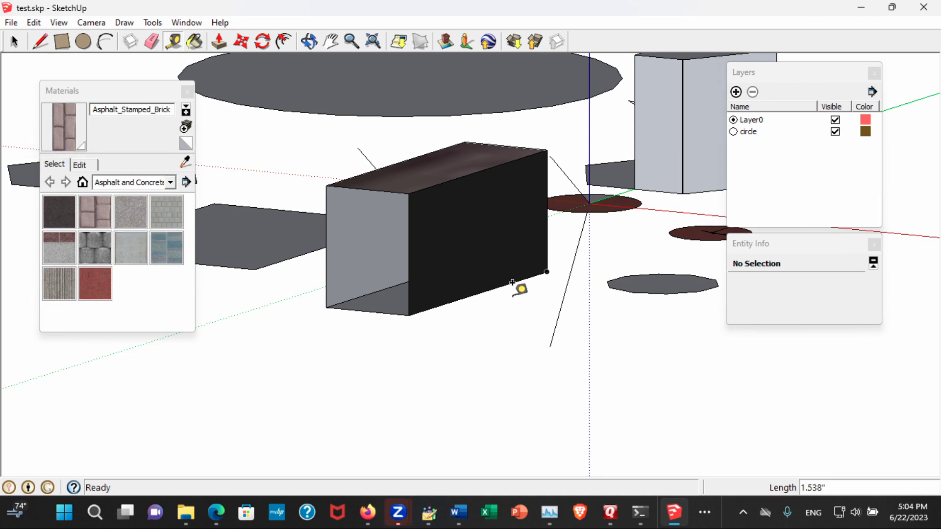
Place a guide about 2.54" long from the box's nearest bottom corner, and delete only that guide
{"action": "left_click", "coordinate": [412, 307]}
{"action": "left_click", "coordinate": [590, 401]}
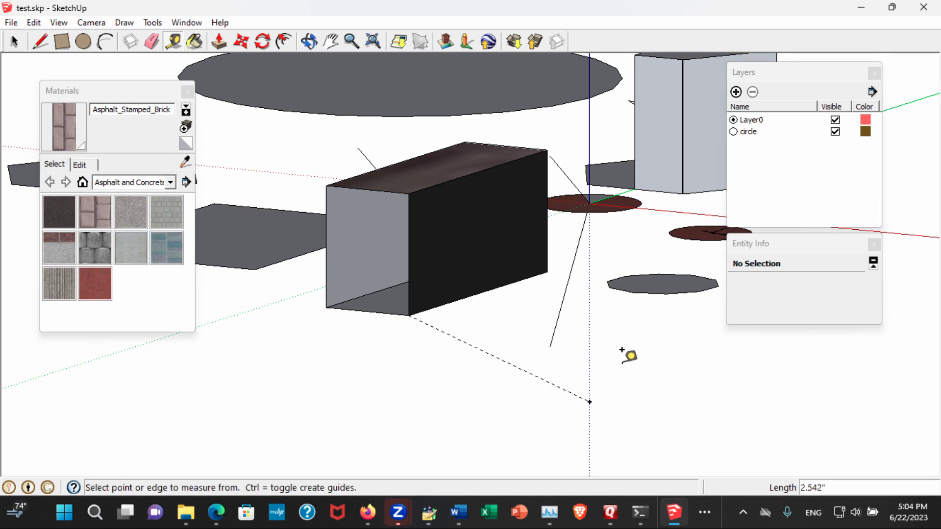
{"action": "key", "text": "space"}
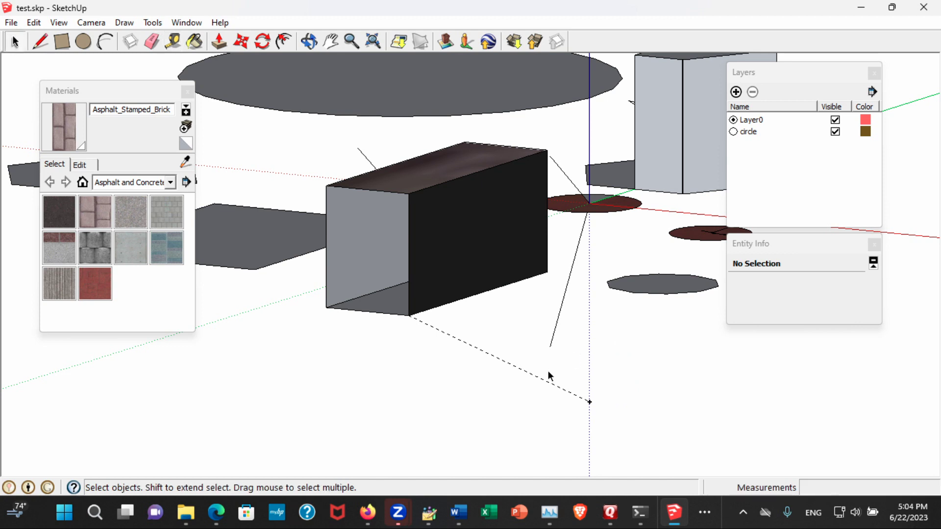
{"action": "left_click", "coordinate": [518, 371]}
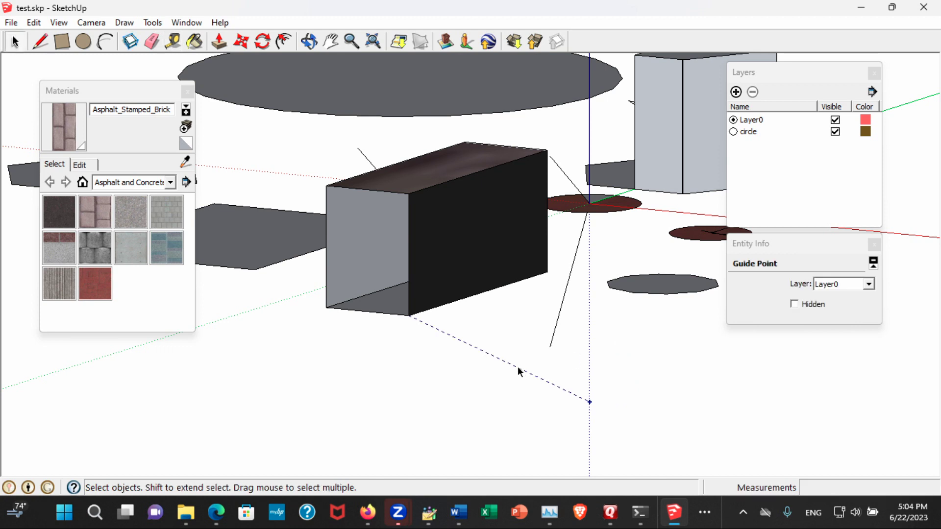
{"action": "key", "text": "Delete"}
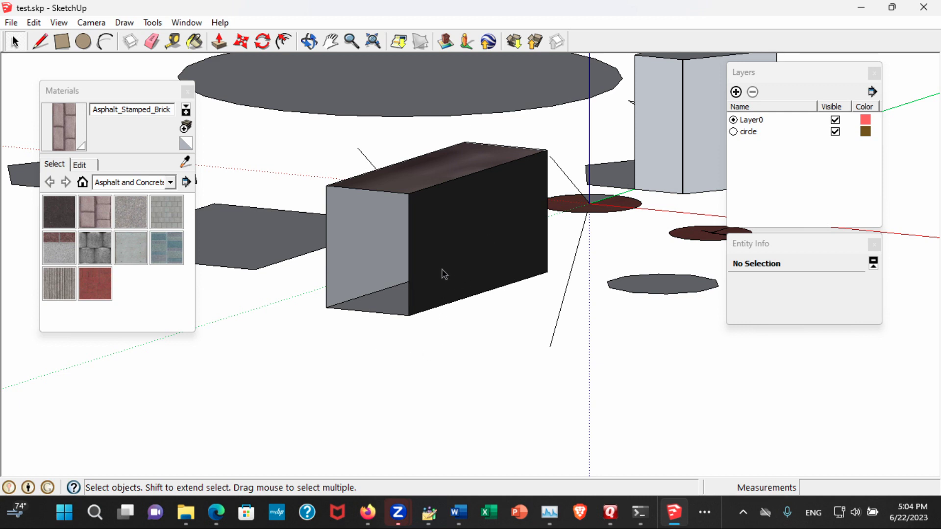
Close the box's open end by drawing a diagonal line between its opposite corners, and delete the diagonal edge
{"action": "key", "text": "l"}
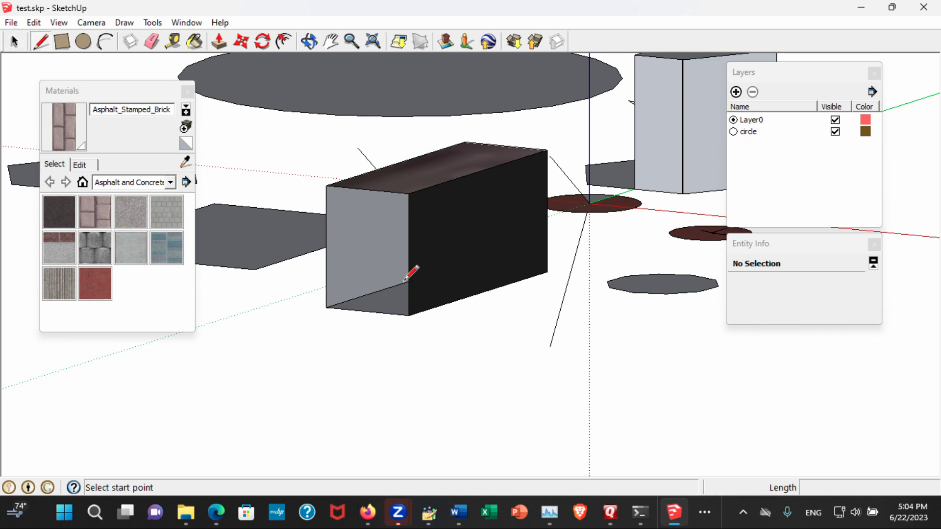
{"action": "left_click", "coordinate": [408, 193]}
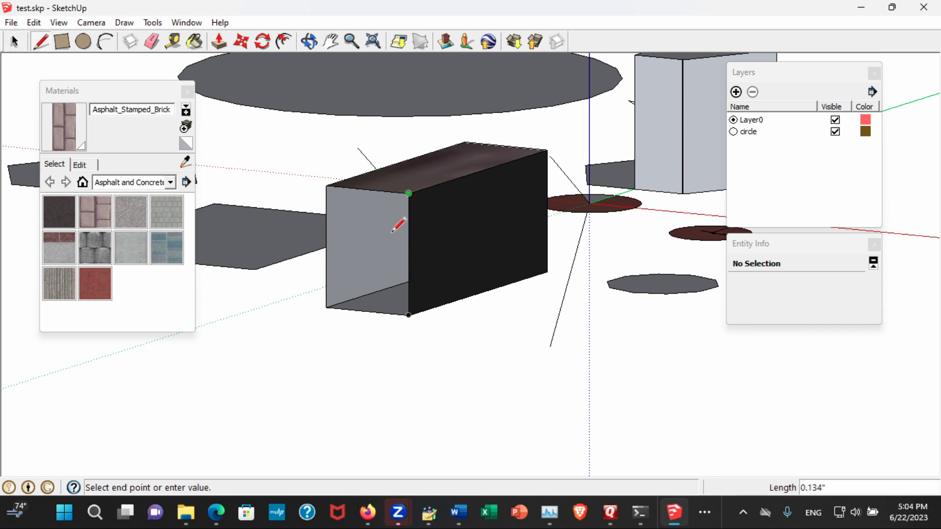
{"action": "left_click", "coordinate": [327, 307]}
{"action": "key", "text": "space"}
{"action": "left_click", "coordinate": [354, 268]}
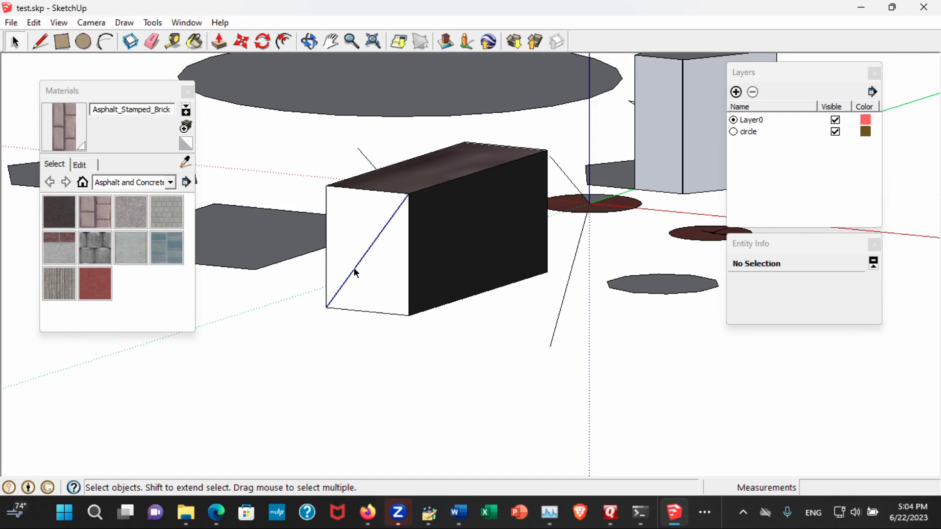
{"action": "key", "text": "Delete"}
Rotate the box's white end face with the Rotate tool
{"action": "middle_click_drag", "start_coordinate": [354, 269], "coordinate": [403, 279]}
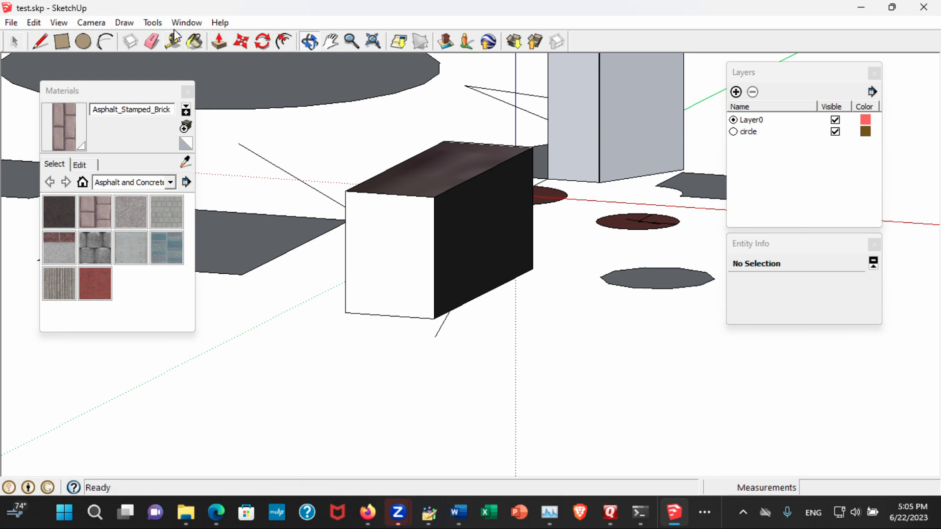
{"action": "left_click", "coordinate": [153, 23]}
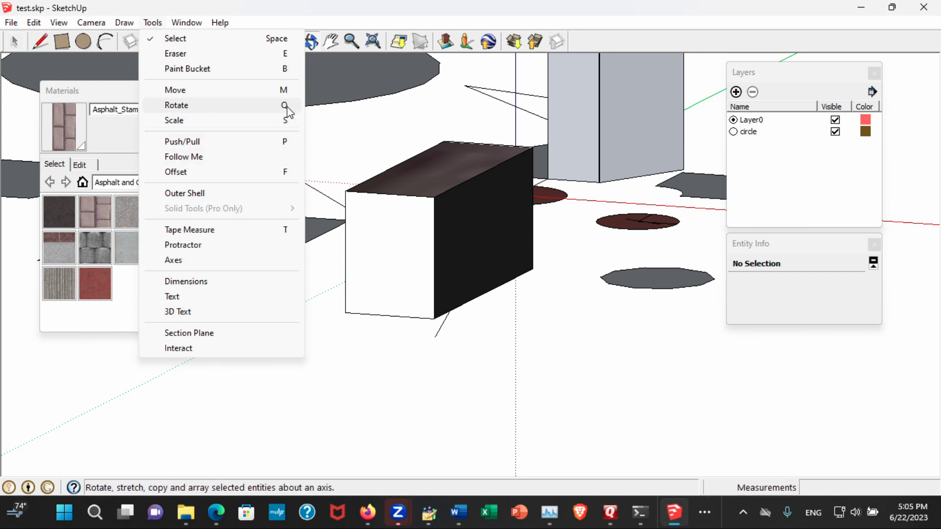
{"action": "left_click", "coordinate": [540, 316]}
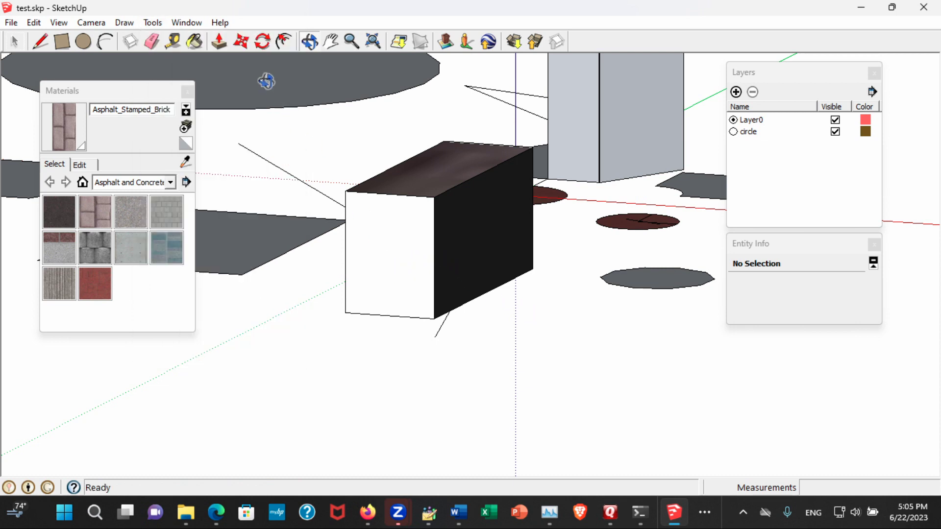
{"action": "left_click", "coordinate": [263, 43]}
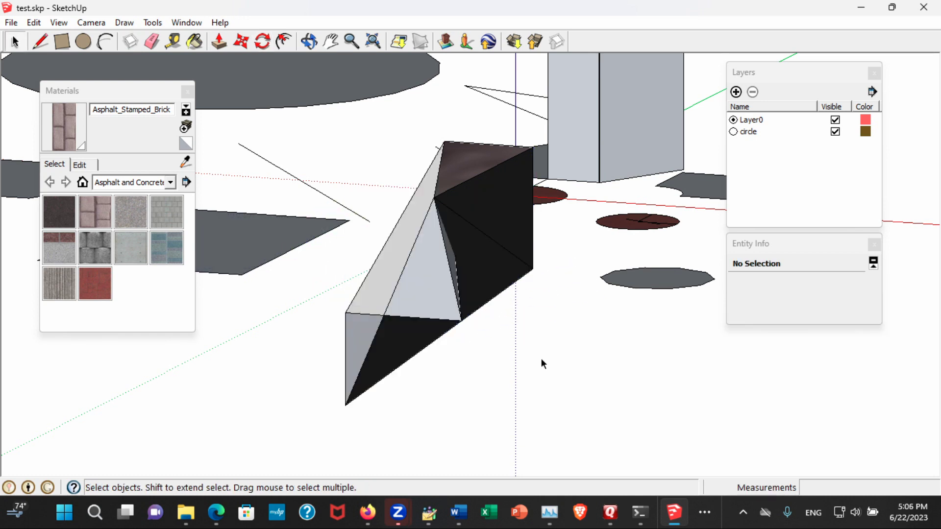
Draw a small rectangle about 0.174" by 0.282" in front of the distorted box and extrude it upward into a cube-like block
{"action": "key", "text": "r"}
{"action": "left_click", "coordinate": [542, 359]}
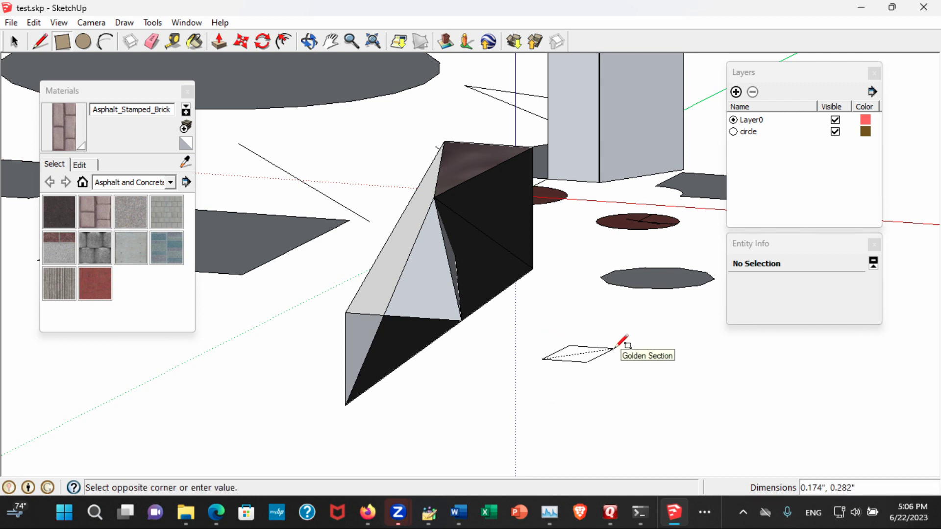
{"action": "left_click", "coordinate": [614, 348]}
{"action": "key", "text": "p"}
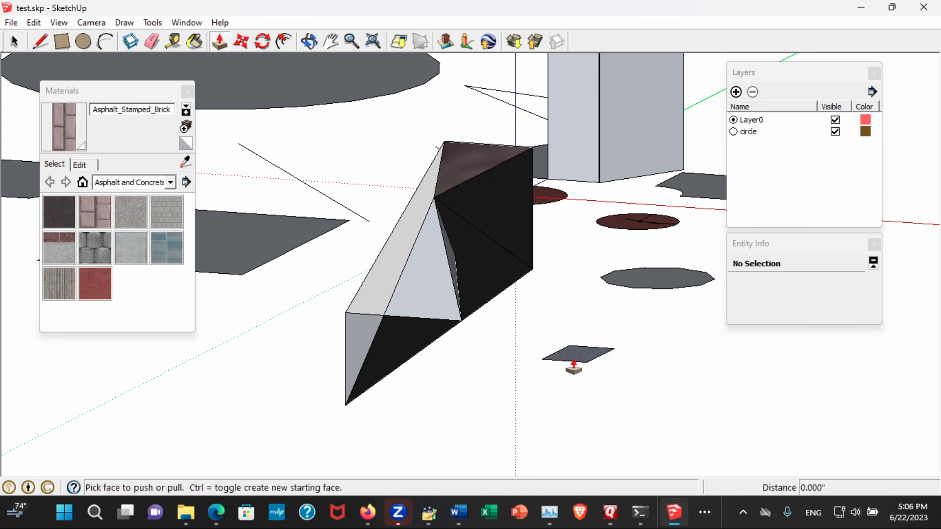
{"action": "left_click_drag", "start_coordinate": [574, 365], "coordinate": [627, 373]}
Select all faces and edges of the small block and make them a group
{"action": "key", "text": "space"}
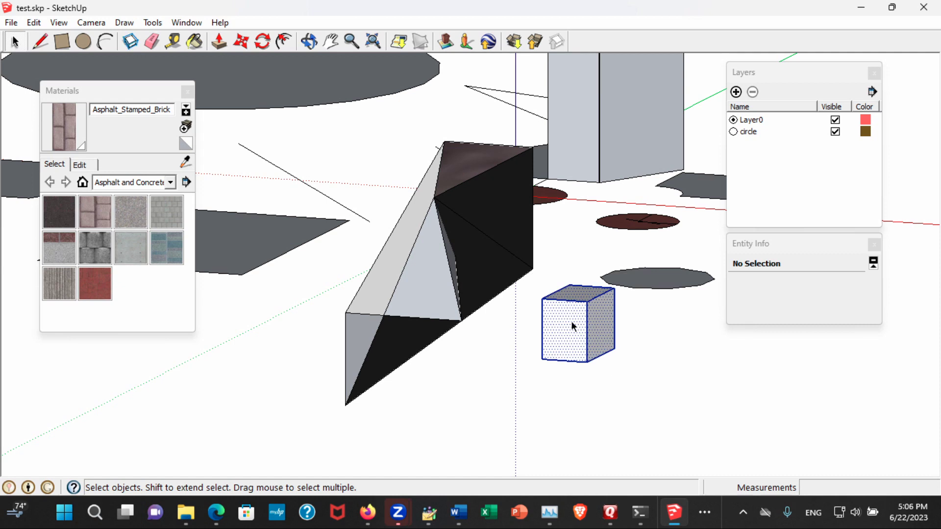
{"action": "right_click", "coordinate": [571, 322]}
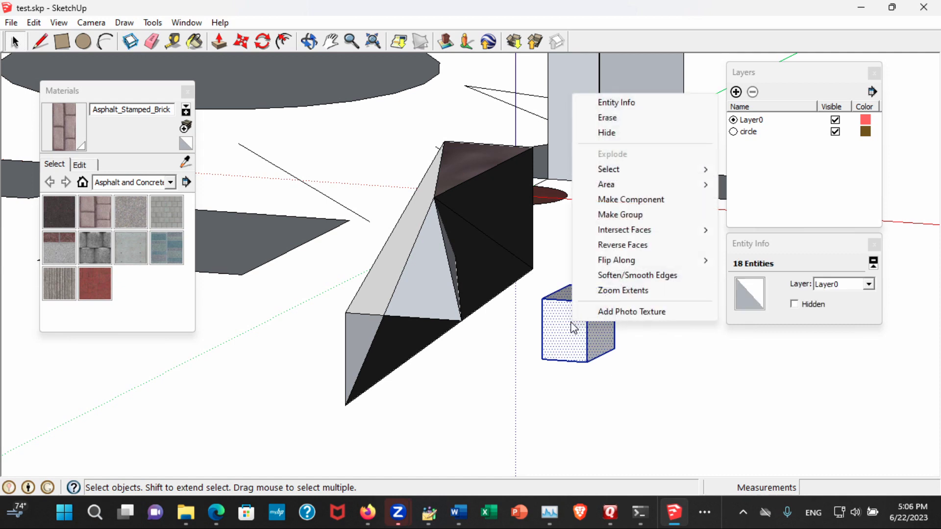
{"action": "left_click", "coordinate": [639, 214]}
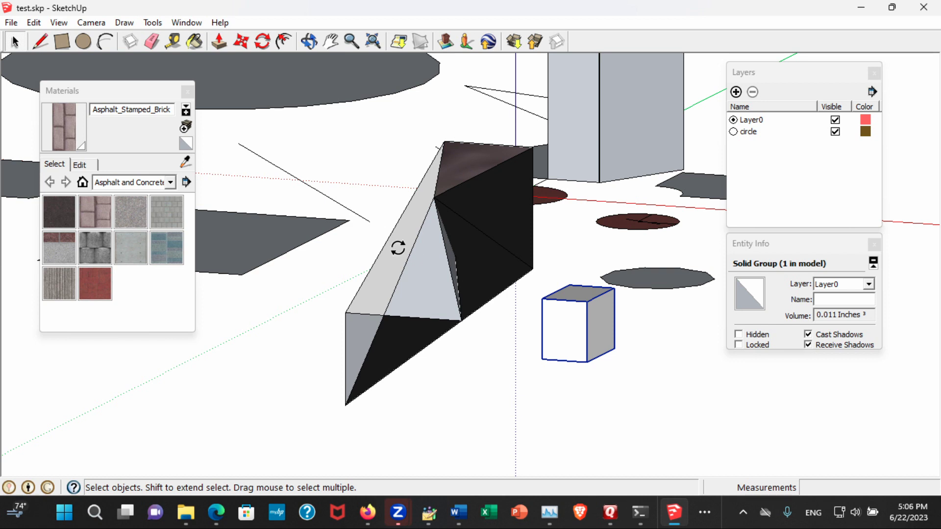
Rotate the small group about 79.5° around its lower front corner in the plane of its white face
{"action": "key", "text": "q"}
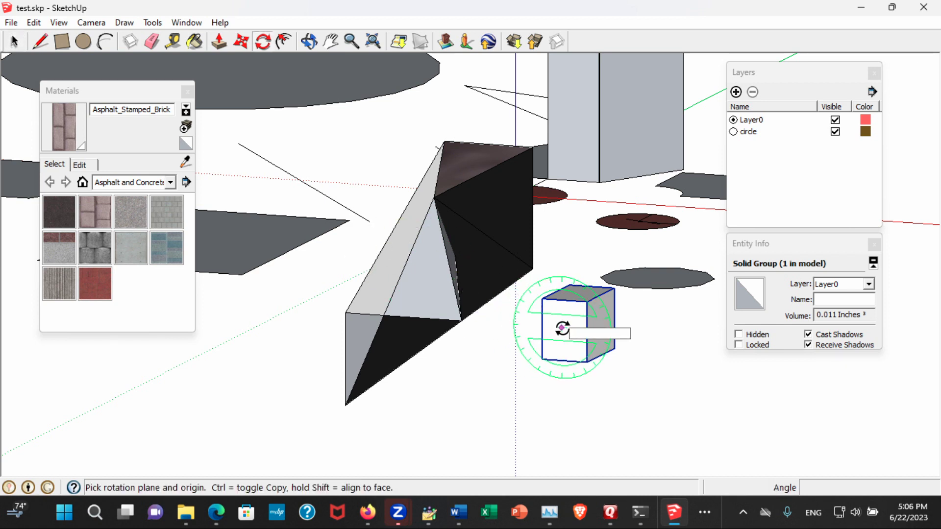
{"action": "left_click", "coordinate": [541, 358]}
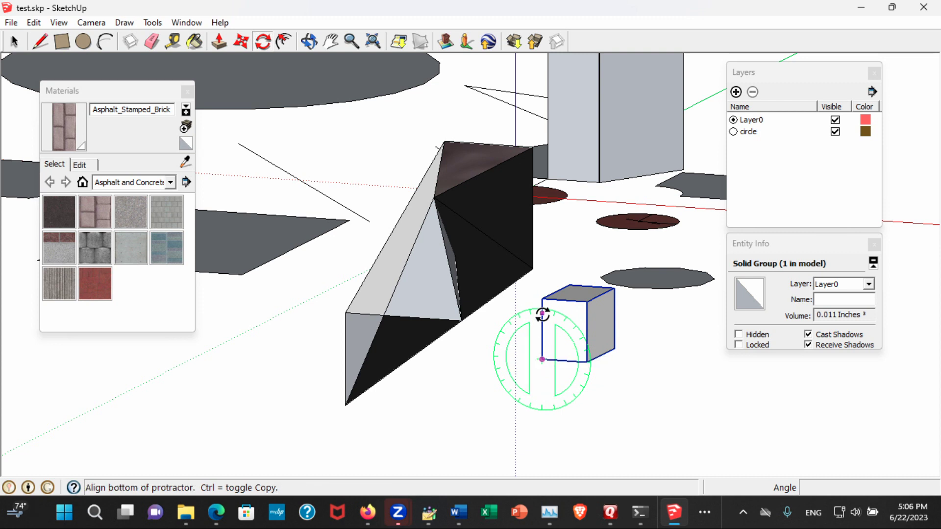
{"action": "left_click", "coordinate": [560, 310]}
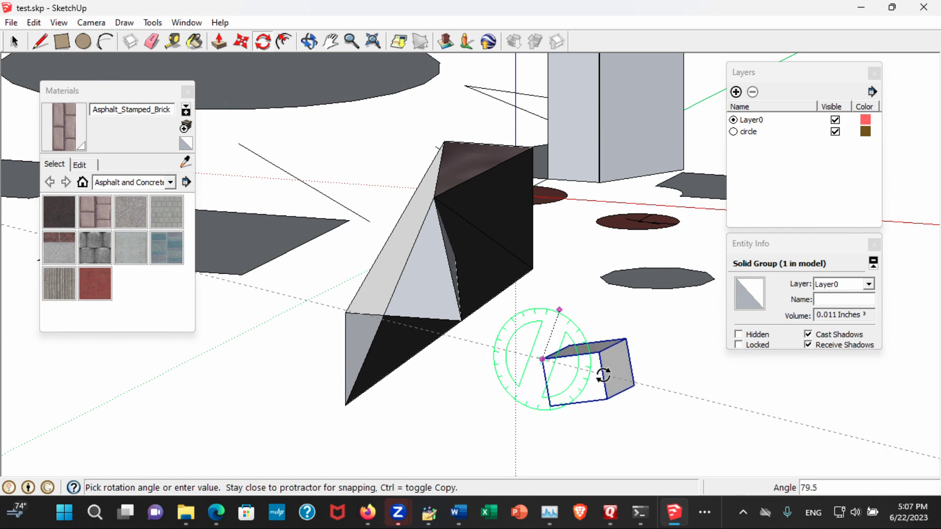
{"action": "left_click", "coordinate": [604, 376]}
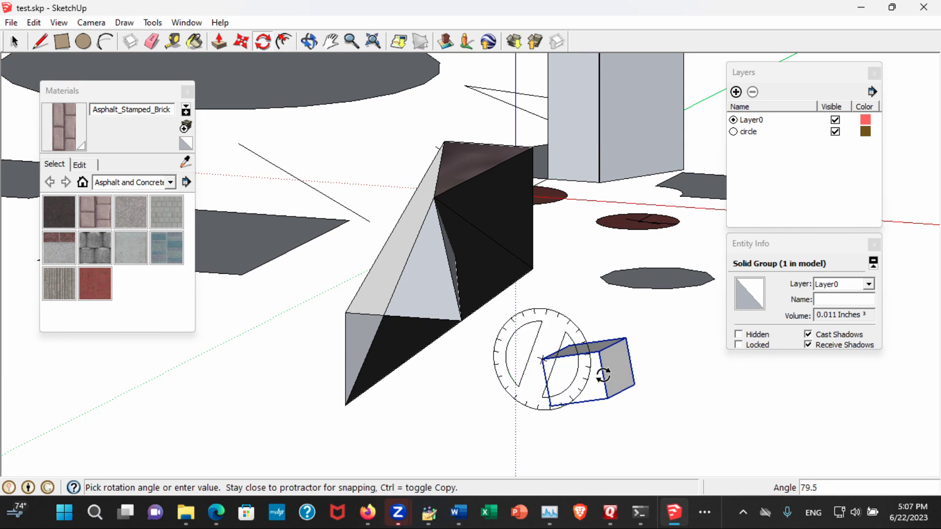
Undo the group's rotation and rotate it 90° around the same lower front corner
{"action": "key", "text": "ctrl+z"}
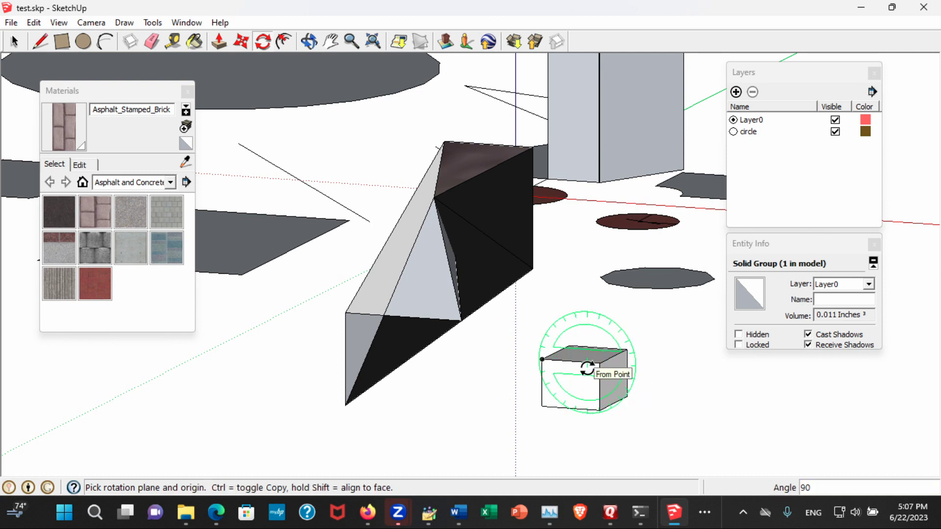
{"action": "key", "text": "space"}
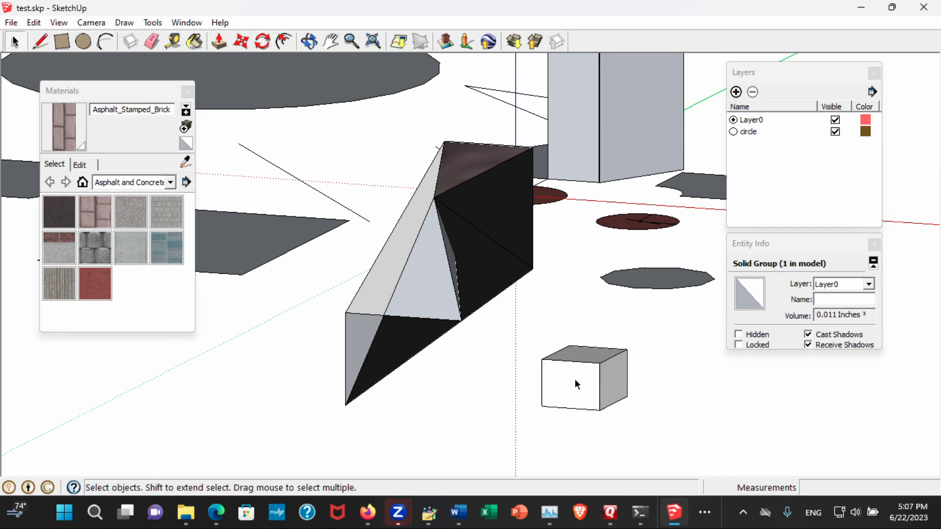
{"action": "key", "text": "q"}
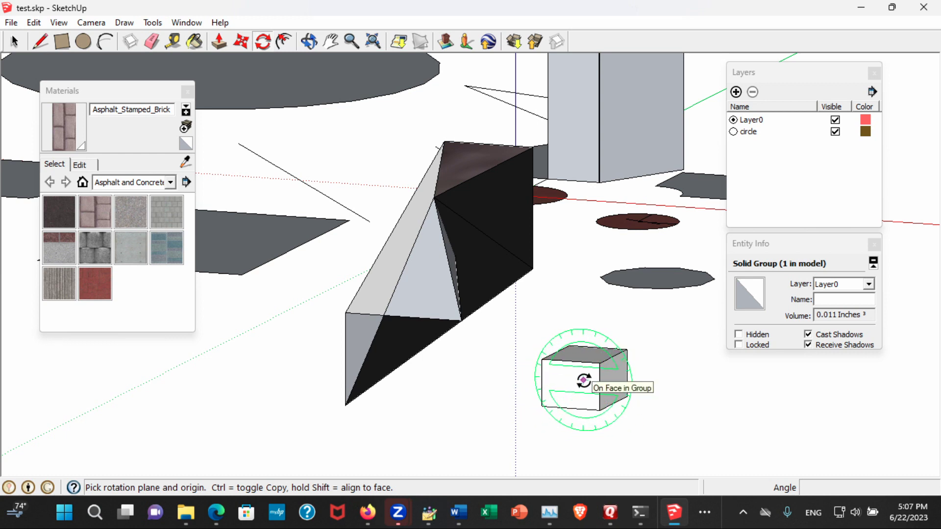
{"action": "key", "text": "space"}
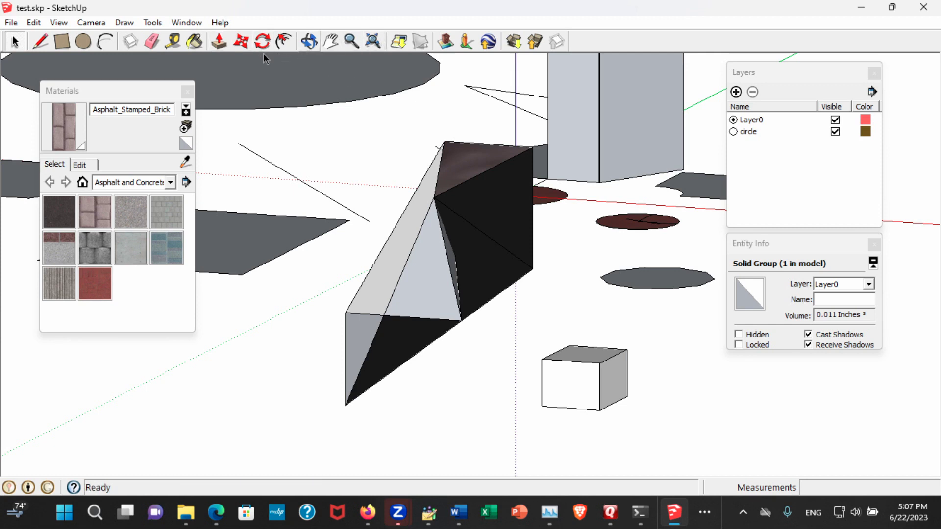
Try the Pan, Zoom and Orbit camera tools by shifting the view, zooming out slightly and orbiting around the shapes
{"action": "left_click", "coordinate": [331, 42]}
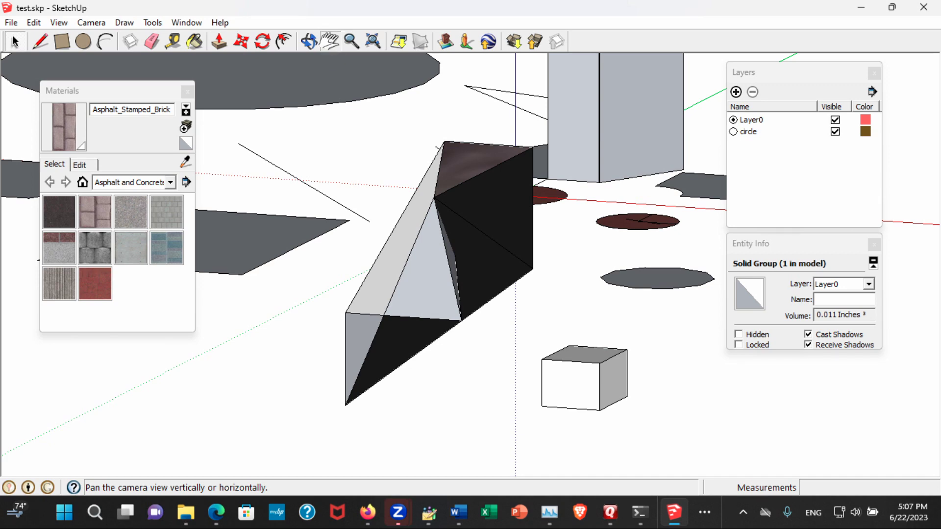
{"action": "left_click_drag", "start_coordinate": [419, 239], "coordinate": [371, 304]}
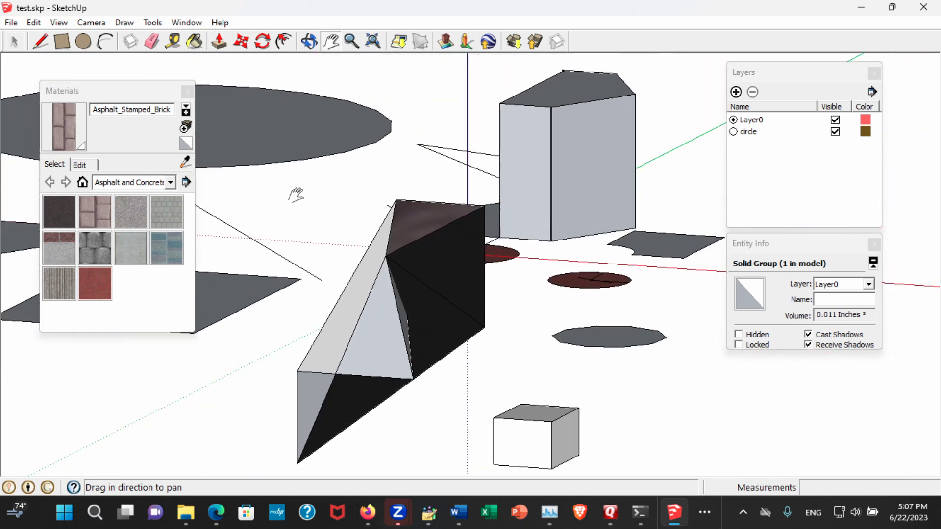
{"action": "left_click", "coordinate": [352, 41]}
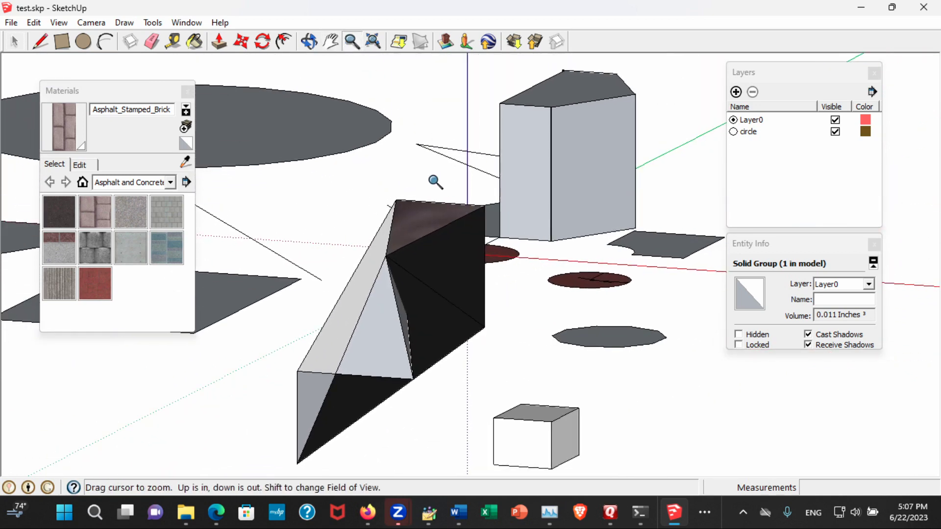
{"action": "mouse_move", "coordinate": [435, 182]}
{"action": "left_mouse_down"}
{"action": "mouse_move", "coordinate": [439, 196]}
{"action": "mouse_move", "coordinate": [471, 139]}
{"action": "mouse_move", "coordinate": [392, 244]}
{"action": "mouse_move", "coordinate": [599, 122]}
{"action": "mouse_move", "coordinate": [524, 255]}
{"action": "mouse_move", "coordinate": [512, 208]}
{"action": "mouse_move", "coordinate": [569, 157]}
{"action": "mouse_move", "coordinate": [444, 231]}
{"action": "mouse_move", "coordinate": [445, 134]}
{"action": "mouse_move", "coordinate": [430, 266]}
{"action": "mouse_move", "coordinate": [647, 120]}
{"action": "mouse_move", "coordinate": [548, 180]}
{"action": "mouse_move", "coordinate": [554, 265]}
{"action": "mouse_move", "coordinate": [637, 128]}
{"action": "mouse_move", "coordinate": [556, 177]}
{"action": "mouse_move", "coordinate": [462, 257]}
{"action": "mouse_move", "coordinate": [434, 250]}
{"action": "left_mouse_up"}
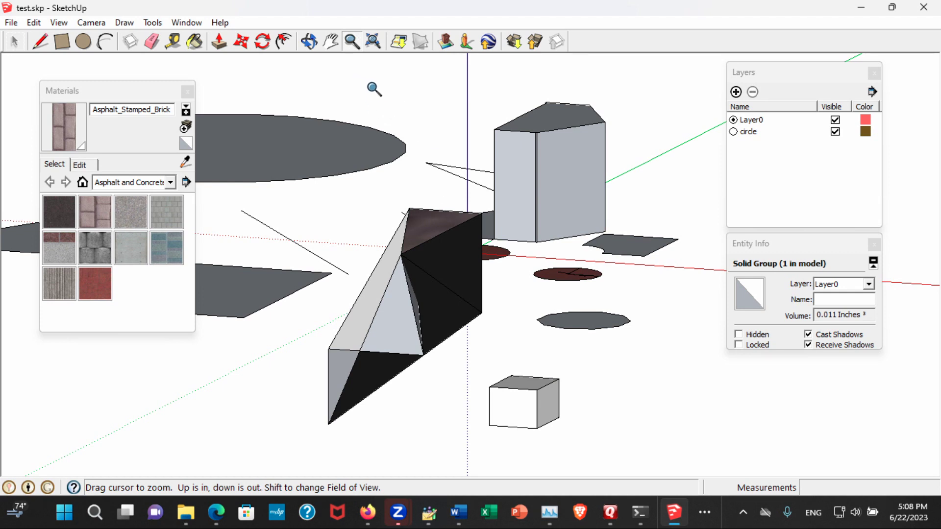
{"action": "key", "text": "o"}
{"action": "left_click_drag", "start_coordinate": [454, 141], "coordinate": [489, 264]}
{"action": "key", "text": "space"}
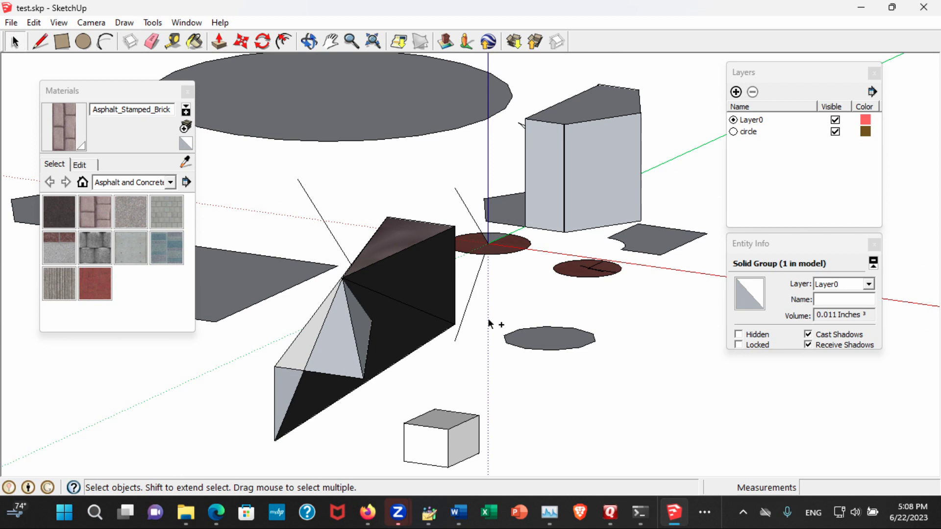
Undo the small block's rotation, grouping, extrusion and rectangle, as well as the large box's end-face rotation
{"action": "key", "text": "ctrl+z"}
{"action": "key", "text": "Escape"}
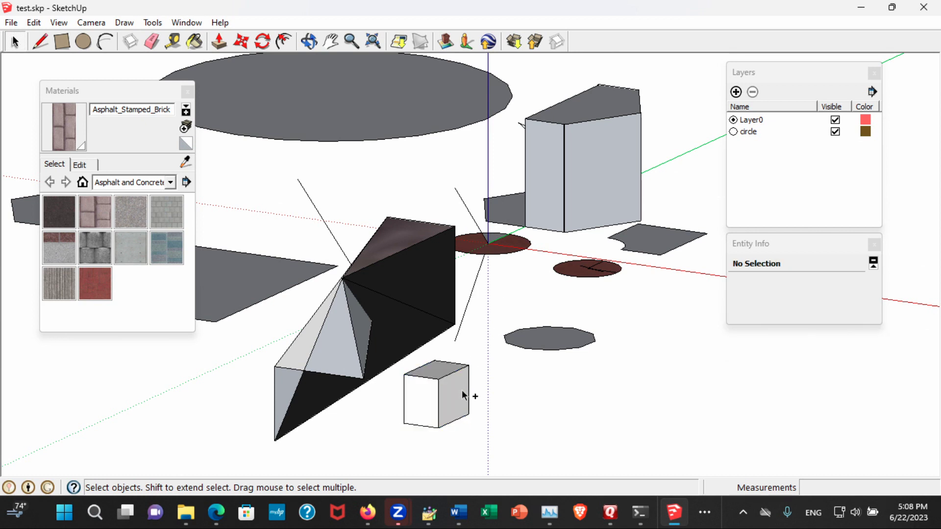
{"action": "key", "text": "ctrl+z"}
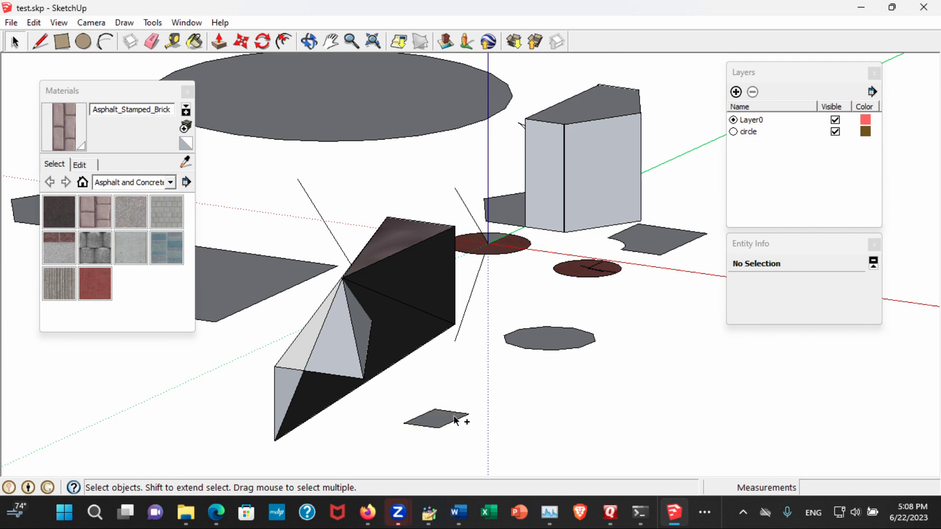
{"action": "key", "text": "ctrl+z"}
{"action": "key", "text": "ctrl+z"}
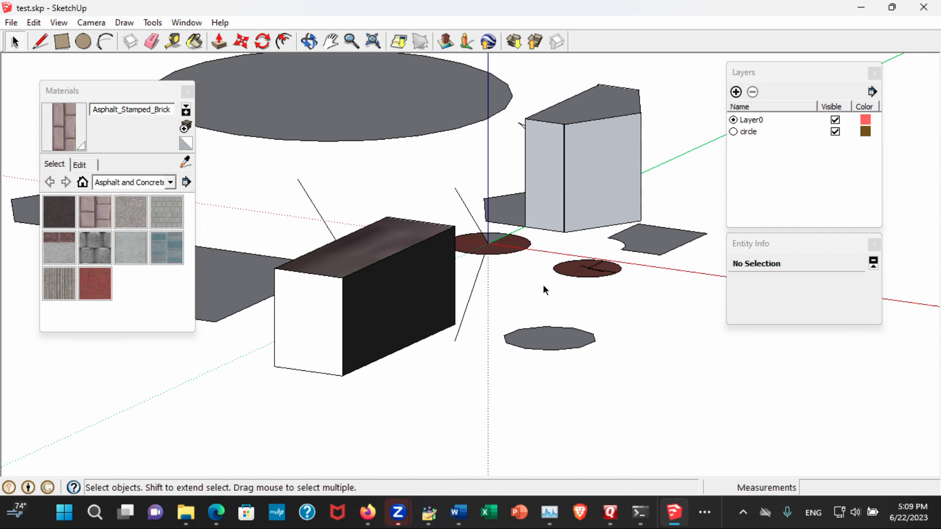
Examine the whole model by orbiting around the shapes and zooming out to an overview
{"action": "middle_click_drag", "start_coordinate": [543, 284], "coordinate": [523, 416]}
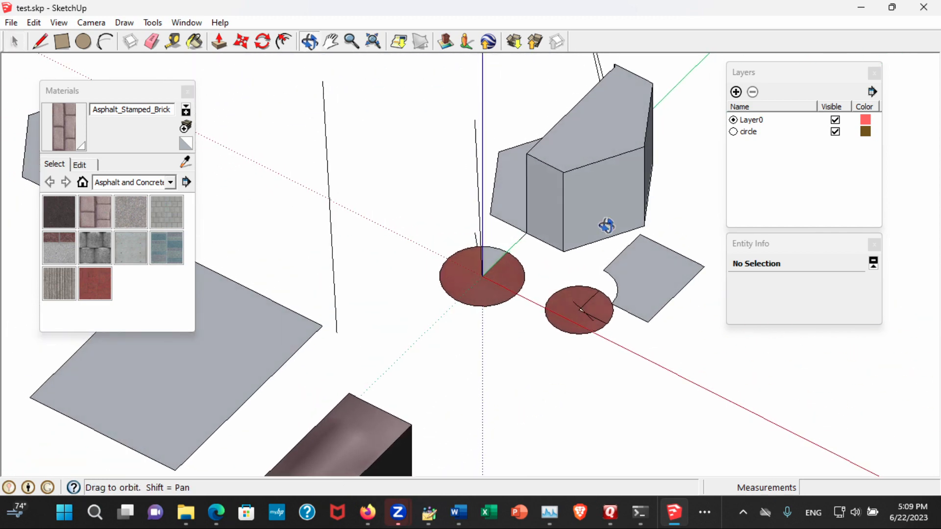
{"action": "left_click_drag", "start_coordinate": [606, 226], "coordinate": [576, 347]}
{"action": "left_click_drag", "start_coordinate": [615, 172], "coordinate": [559, 200]}
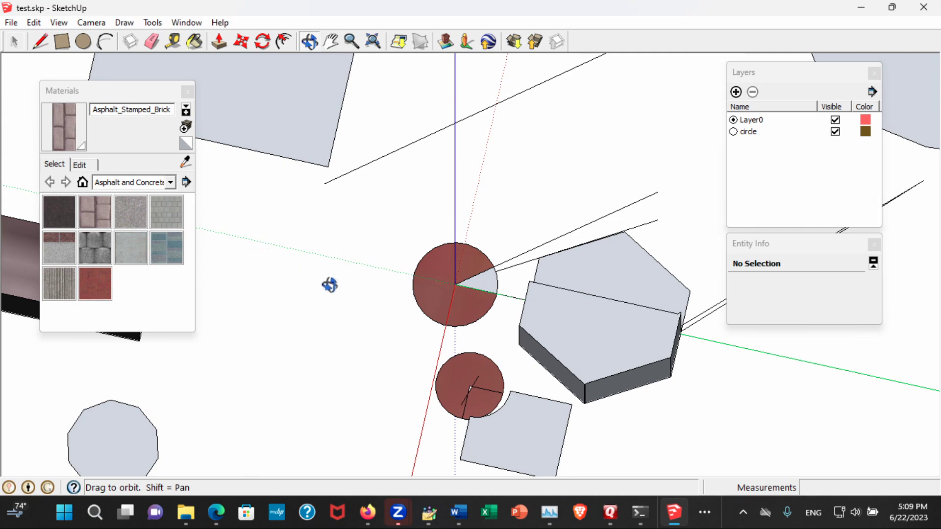
{"action": "left_click_drag", "start_coordinate": [327, 283], "coordinate": [431, 103]}
{"action": "scroll", "coordinate": [439, 192], "scroll_direction": "down", "scroll_amount": 6}
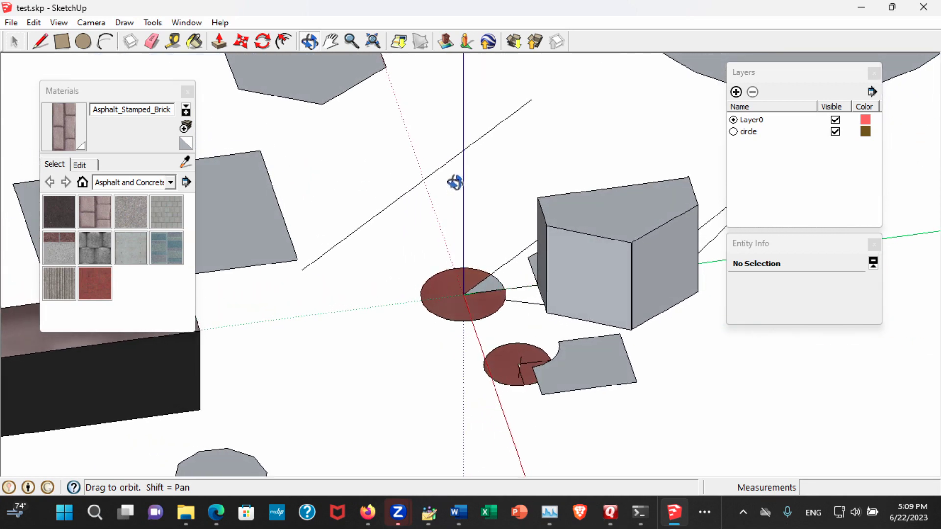
{"action": "left_click_drag", "start_coordinate": [436, 265], "coordinate": [392, 249]}
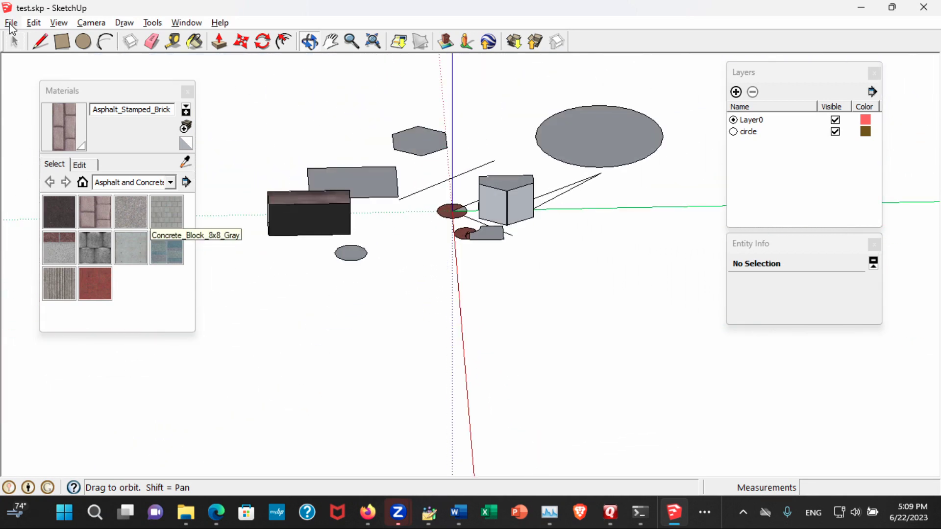
Exit the program without saving the changes to test.skp
{"action": "left_click", "coordinate": [11, 23]}
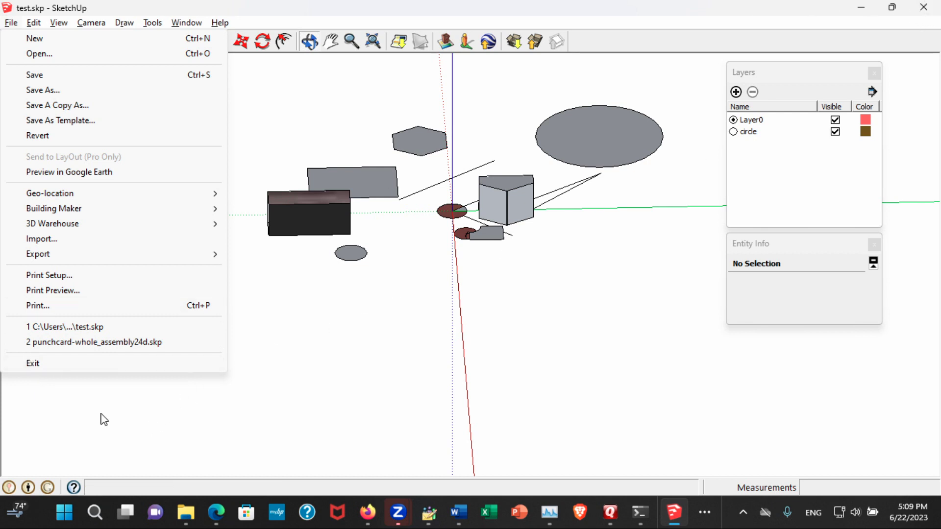
{"action": "left_click", "coordinate": [34, 364]}
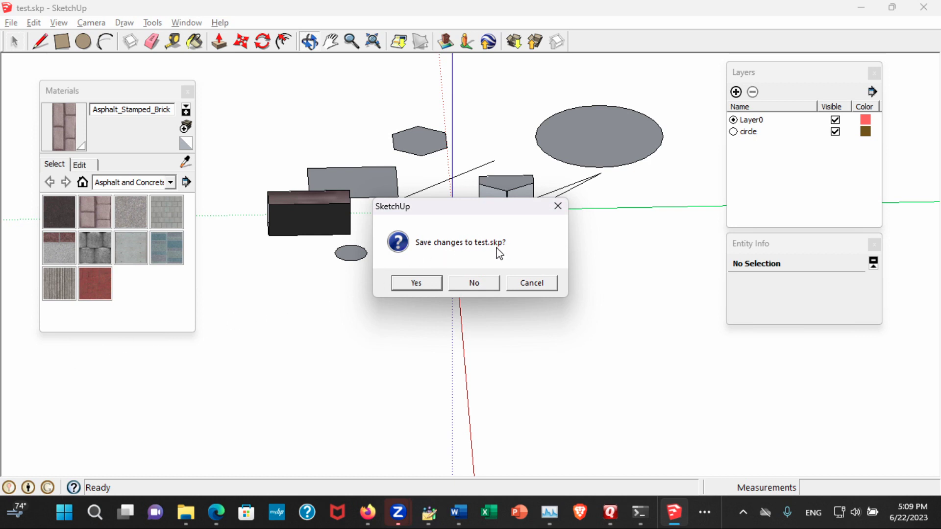
{"action": "left_click", "coordinate": [474, 285]}
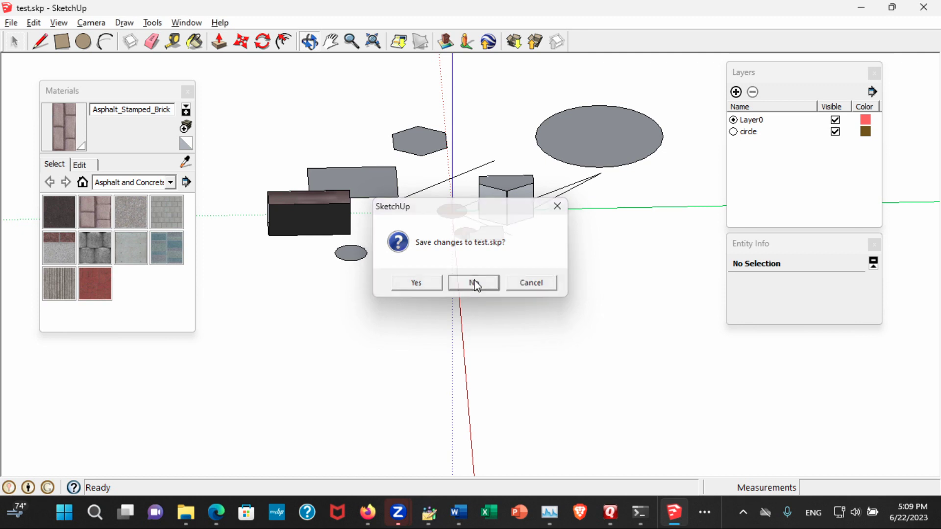